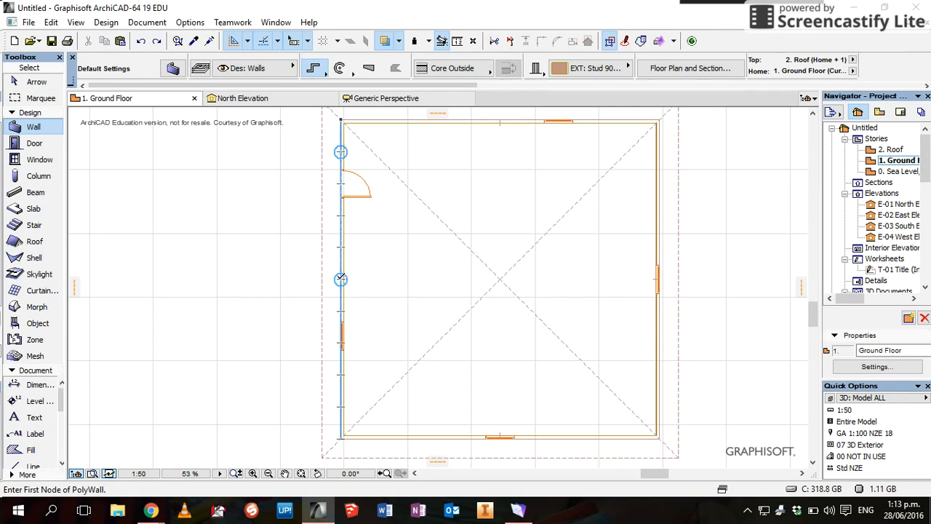
# Start the interior wall on the left exterior wall and run it 5000 to the right
pyautogui.click(340, 279)
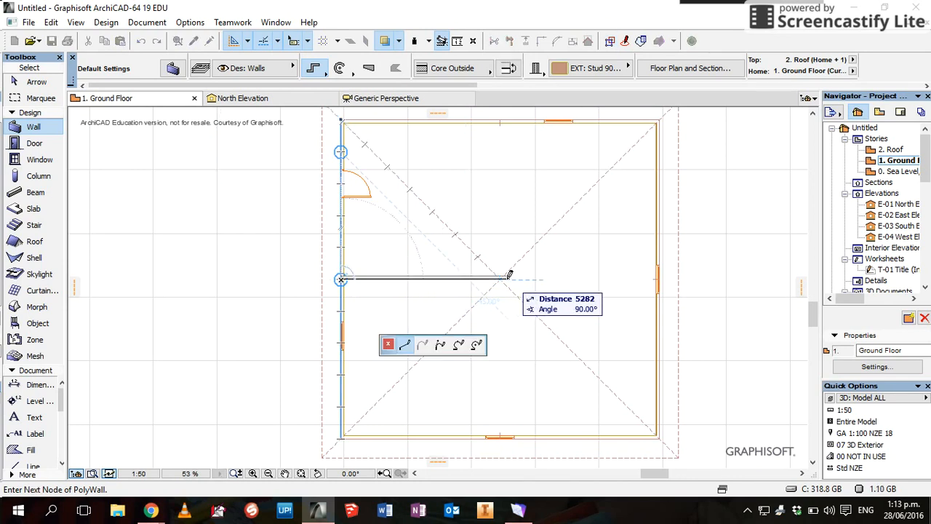
pyautogui.write('5000')
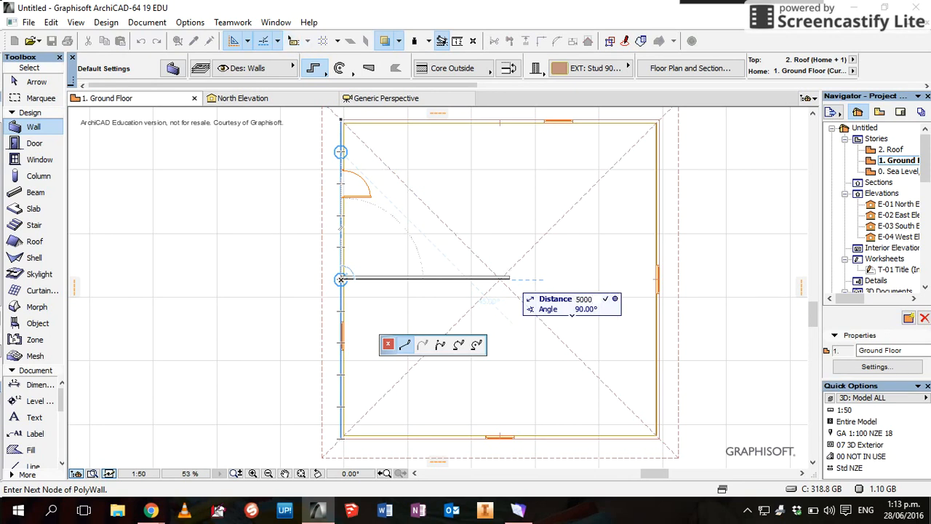
pyautogui.press('Return')
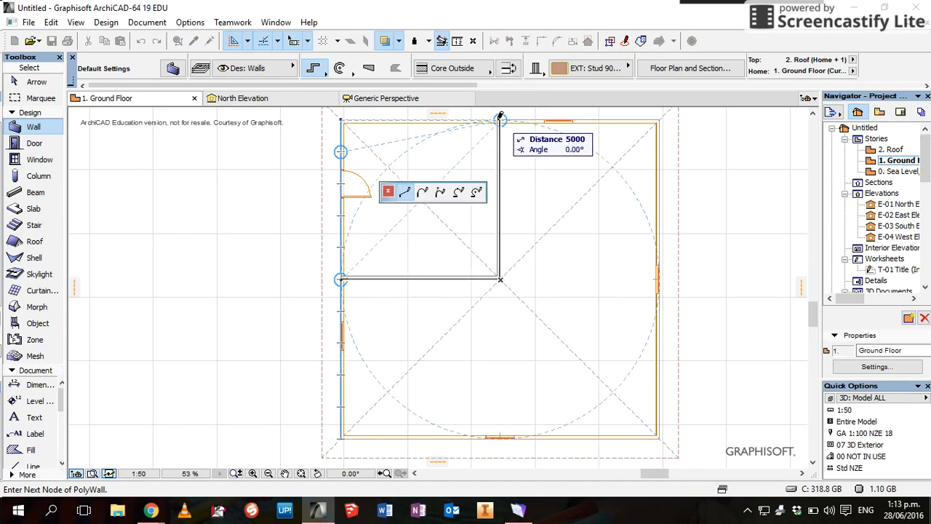
# Turn the wall up to end exactly on the top exterior wall, finish it, and zoom out
pyautogui.doubleClick(500, 121)
pyautogui.scroll(5, 500, 119)
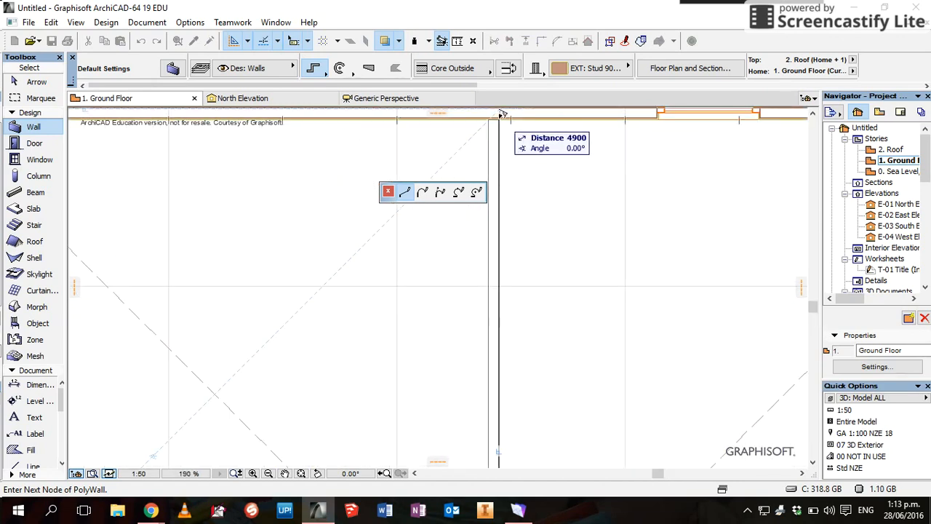
pyautogui.scroll(1, 500, 115)
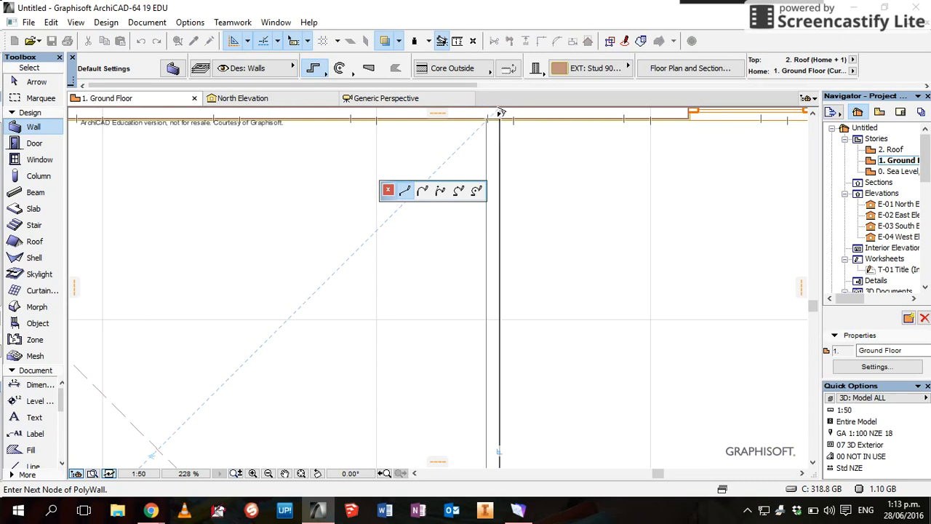
pyautogui.click(500, 114)
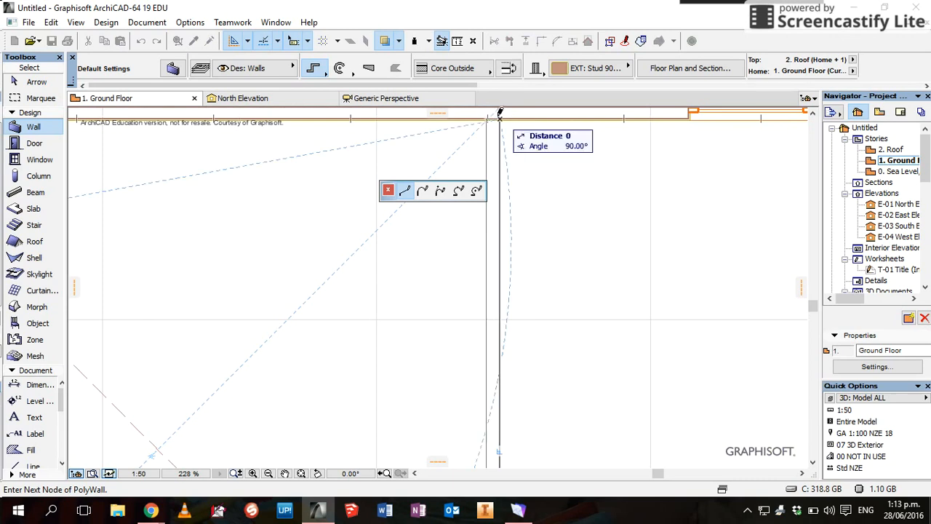
pyautogui.rightClick(499, 113)
pyautogui.click(547, 225)
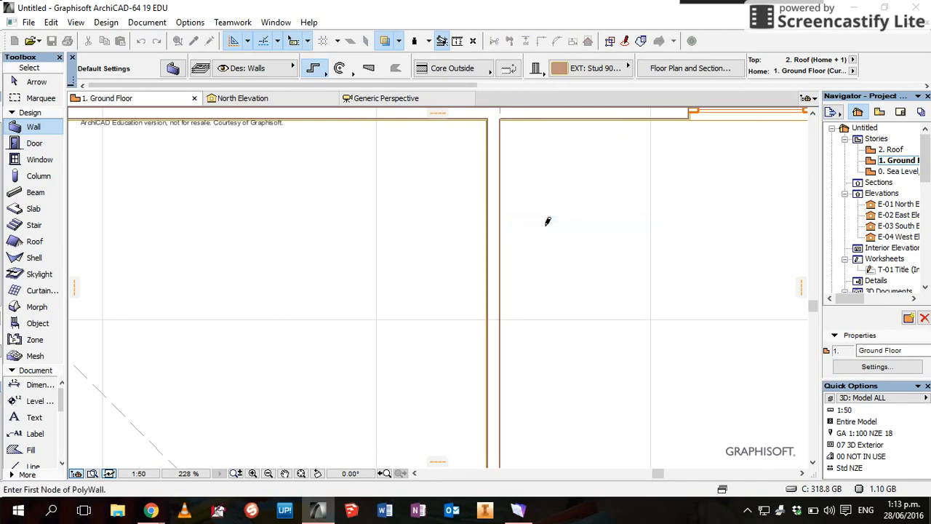
pyautogui.scroll(3, 547, 218)
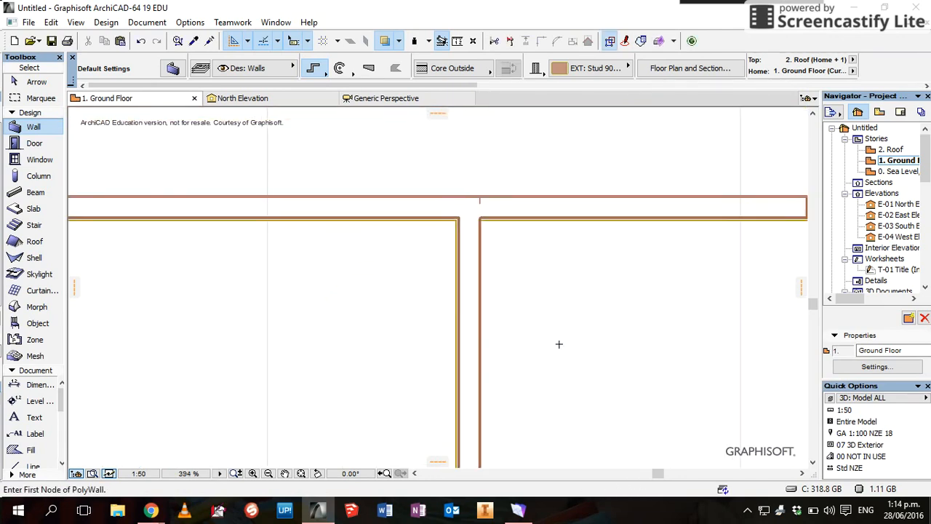
pyautogui.scroll(-10, 558, 344)
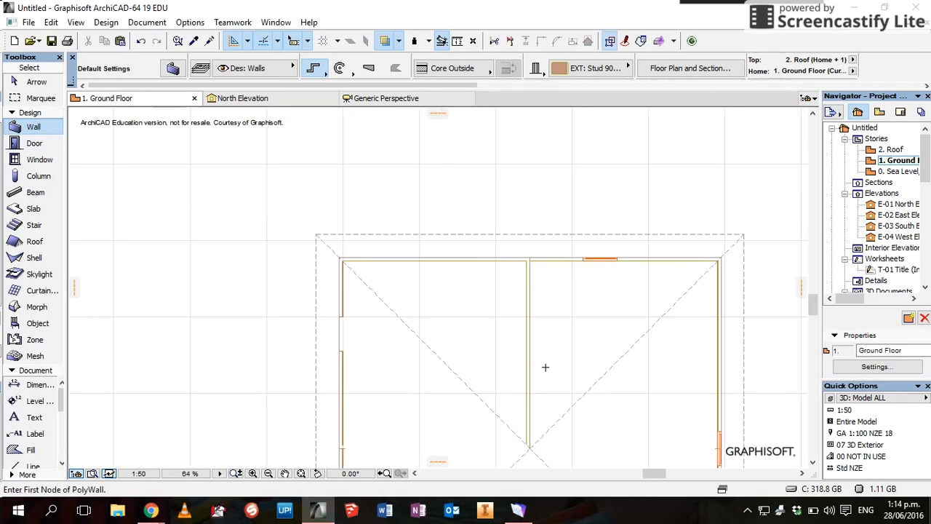
pyautogui.scroll(-3, 586, 380)
pyautogui.scroll(1, 590, 381)
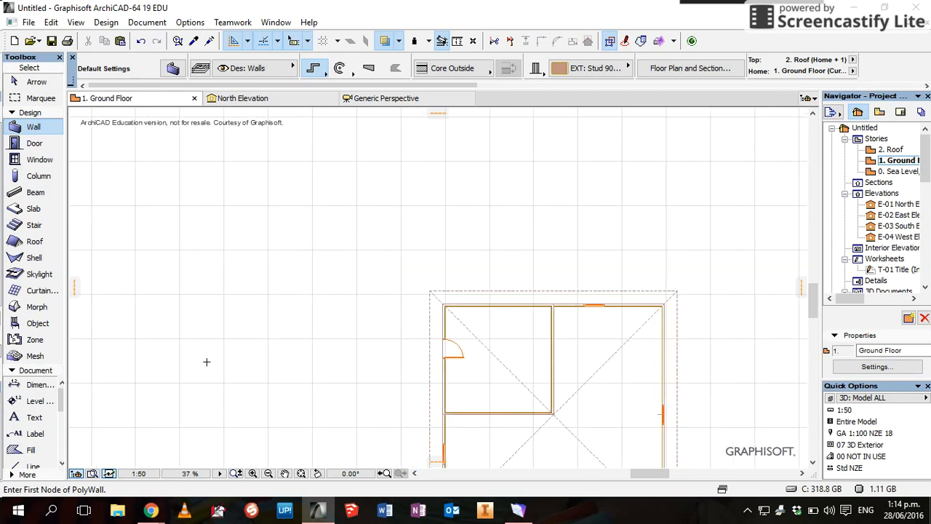
# Place Door 19 in the new interior wall, swinging out into the larger room
pyautogui.click(31, 143)
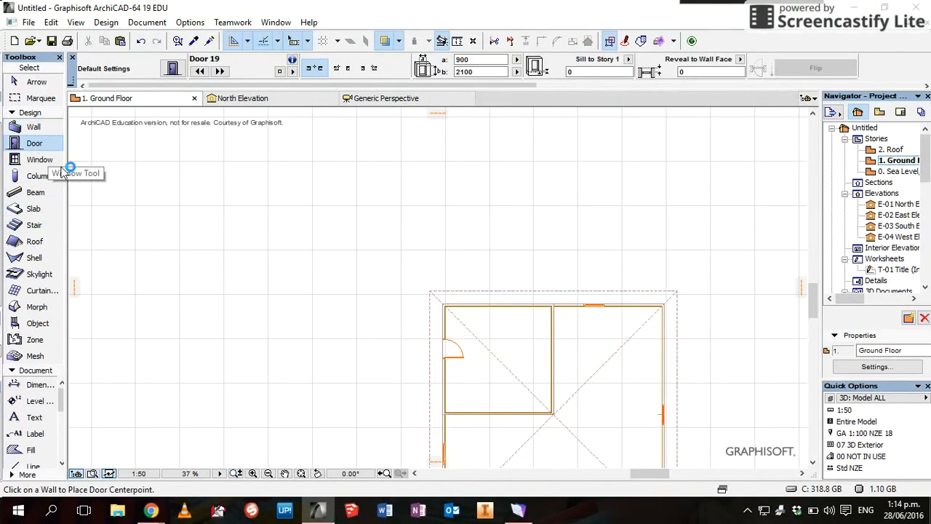
pyautogui.click(551, 354)
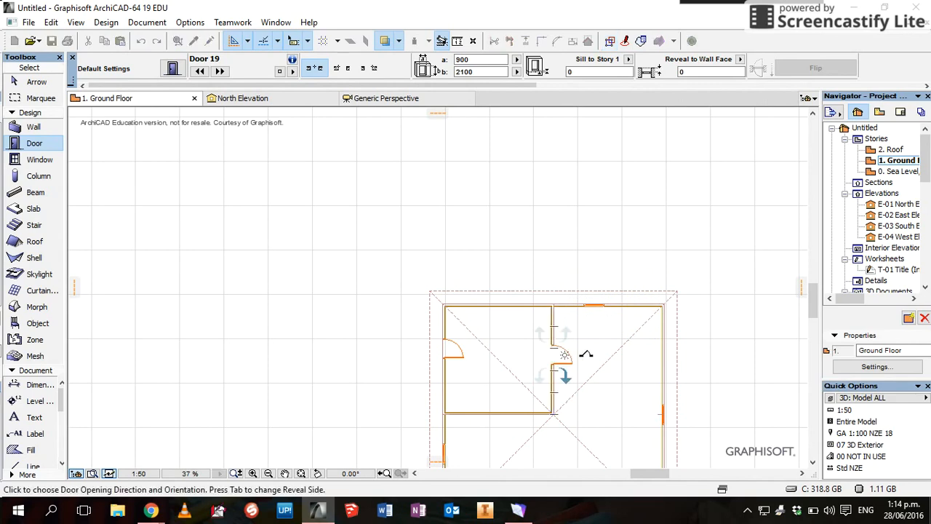
pyautogui.click(587, 348)
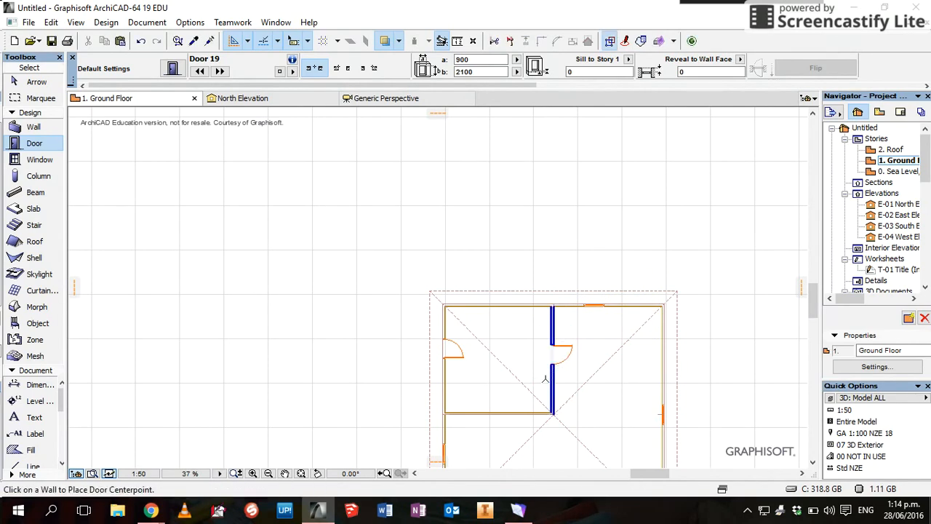
pyautogui.moveTo(815, 301); pyautogui.dragTo(813, 313)
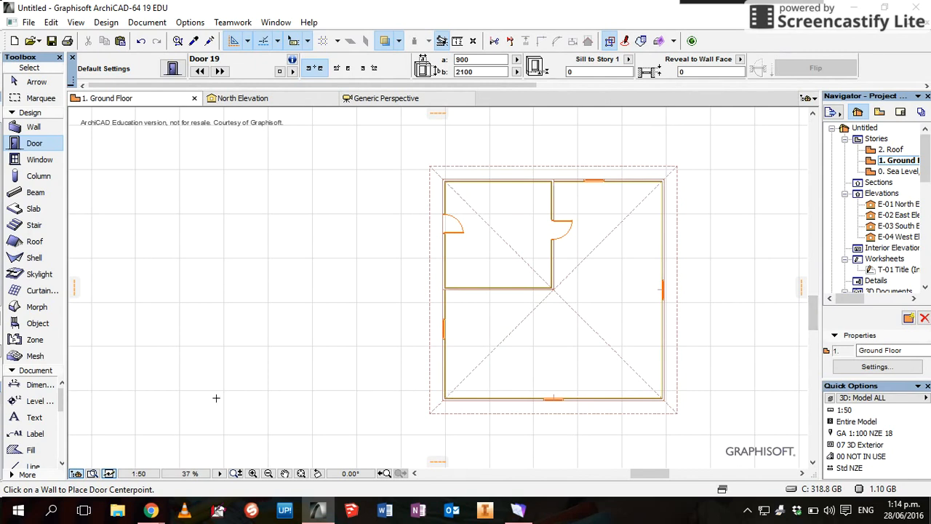
# Search the object library for WC and set WC 19 (350 × 640, 400 high) as the default object
pyautogui.click(45, 328)
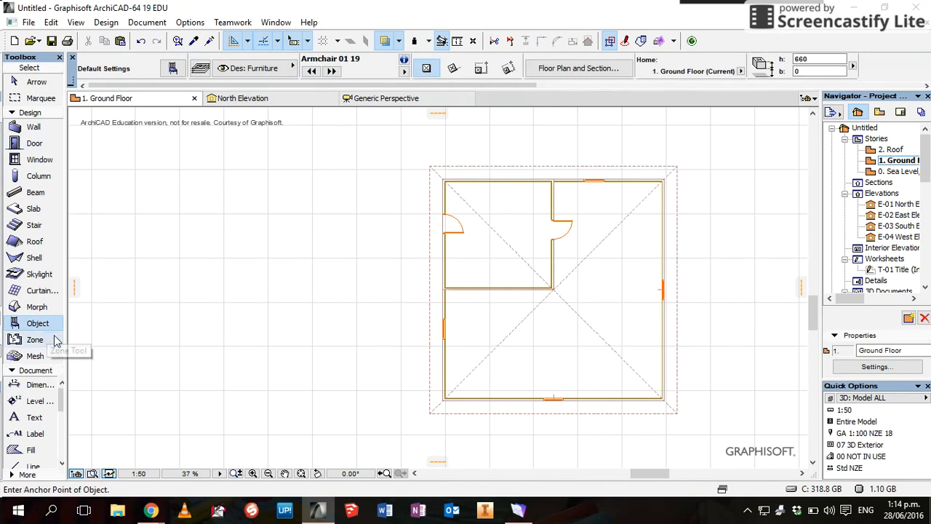
pyautogui.click(173, 69)
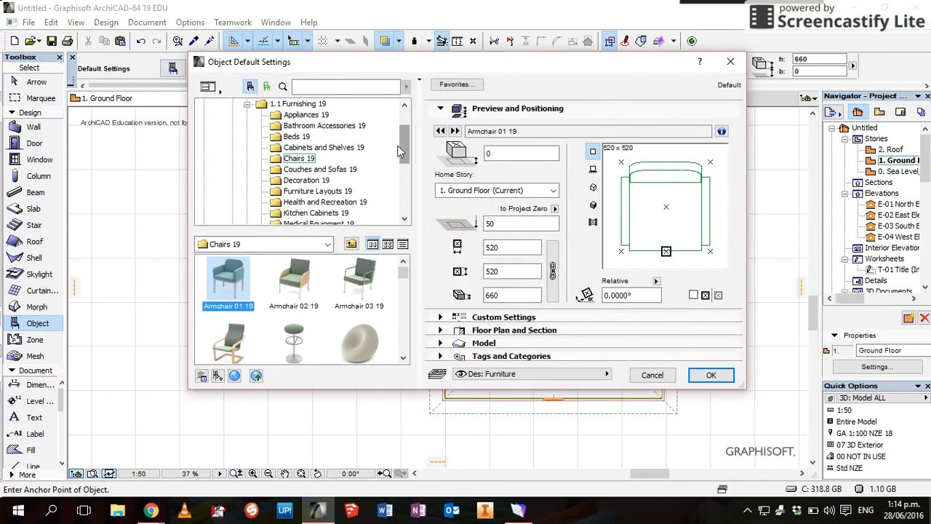
pyautogui.moveTo(404, 144)
pyautogui.mouseDown()
pyautogui.moveTo(398, 196)
pyautogui.moveTo(405, 136)
pyautogui.mouseUp()
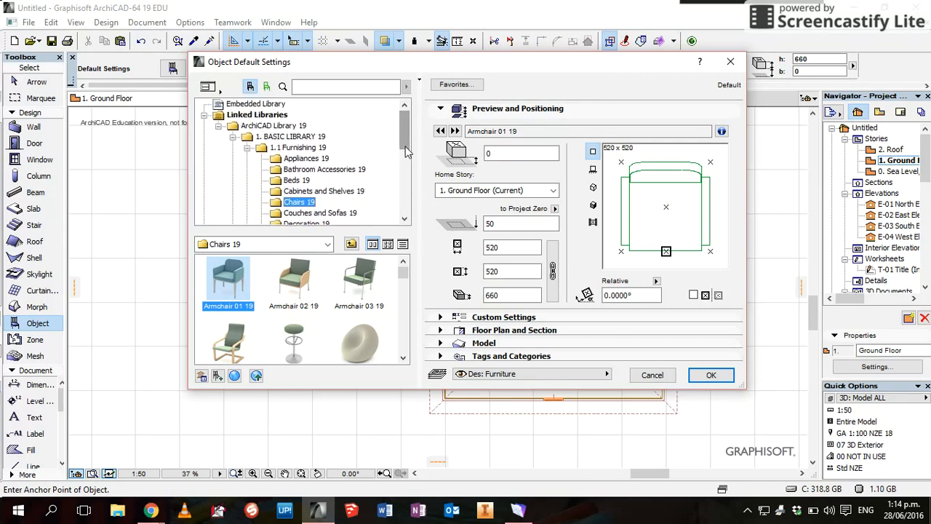
pyautogui.click(339, 87)
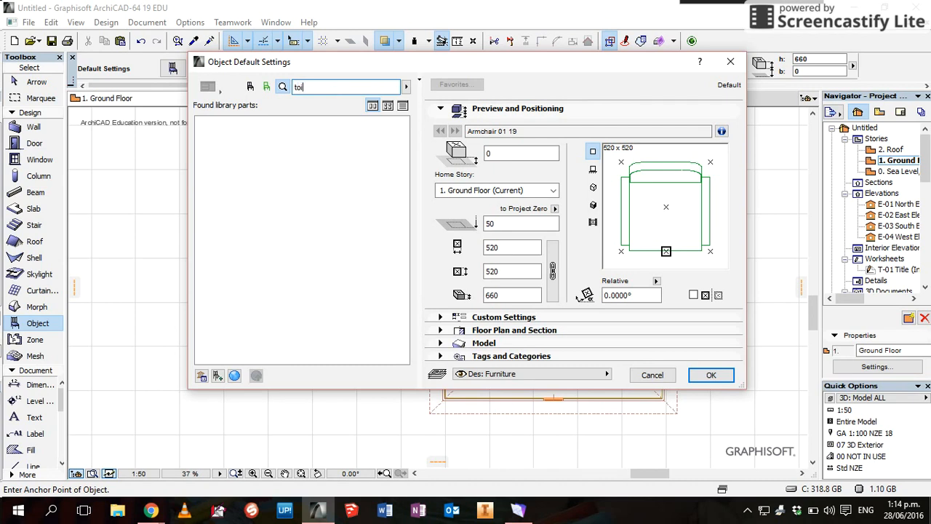
pyautogui.press('Return')
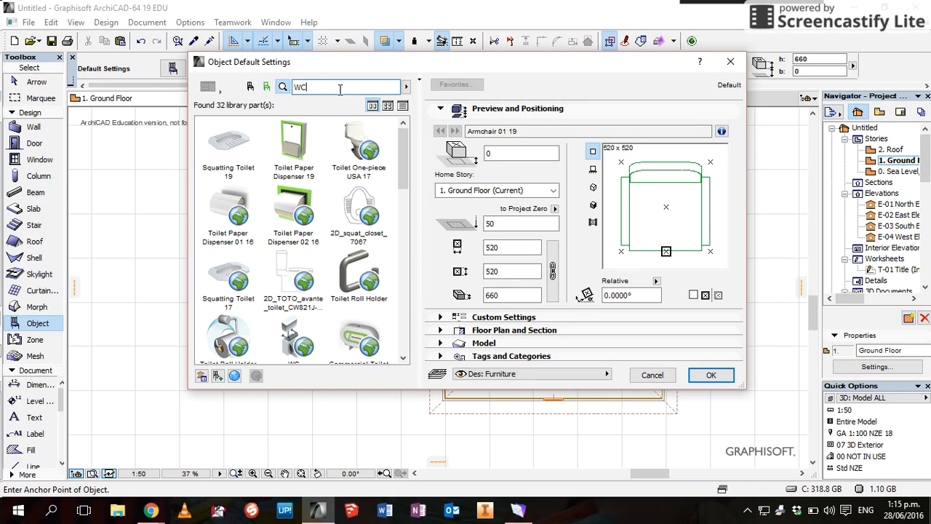
pyautogui.press('Return')
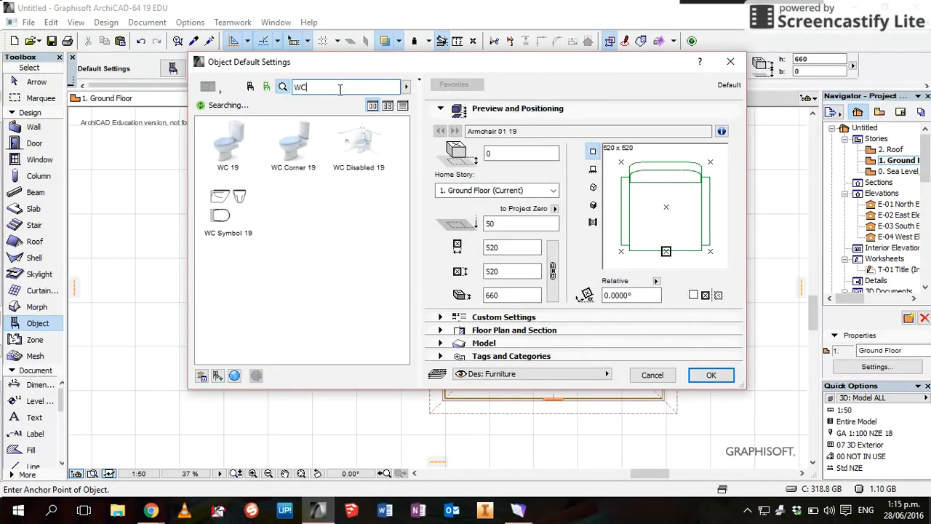
pyautogui.click(234, 149)
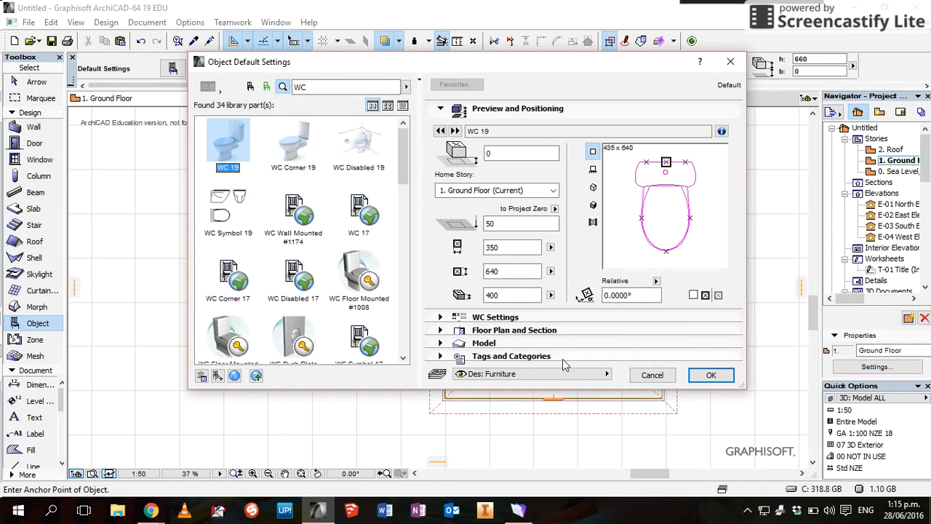
pyautogui.click(710, 376)
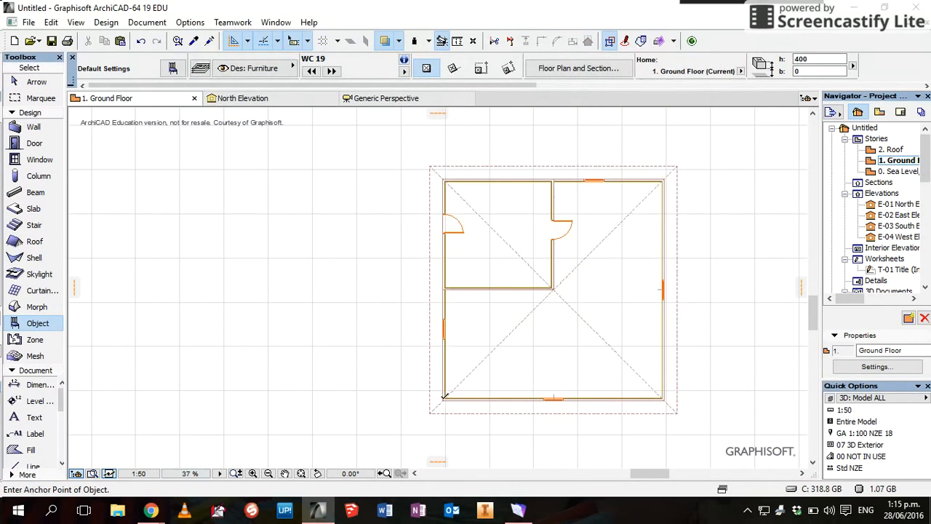
# Place WC 19 in the bottom-left inside corner, cancel an accidental move, and select the toilet
pyautogui.scroll(5, 443, 398)
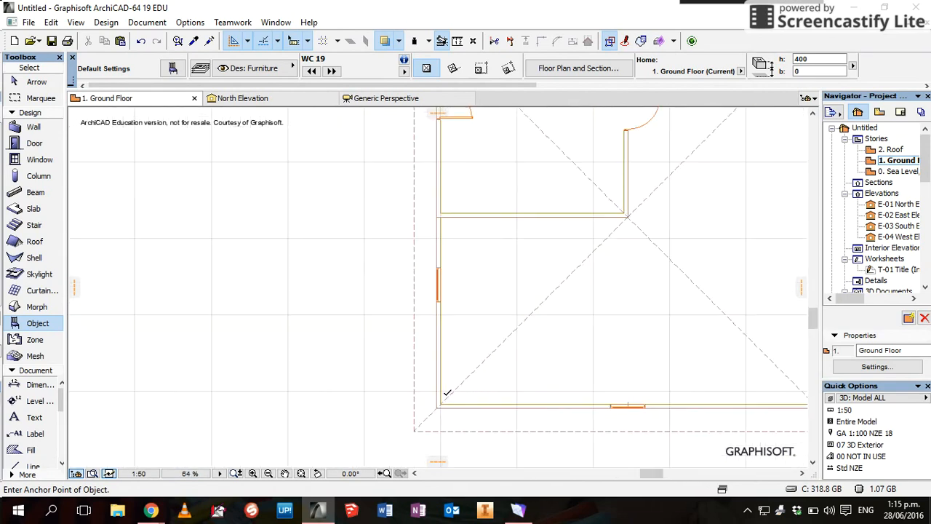
pyautogui.click(440, 400)
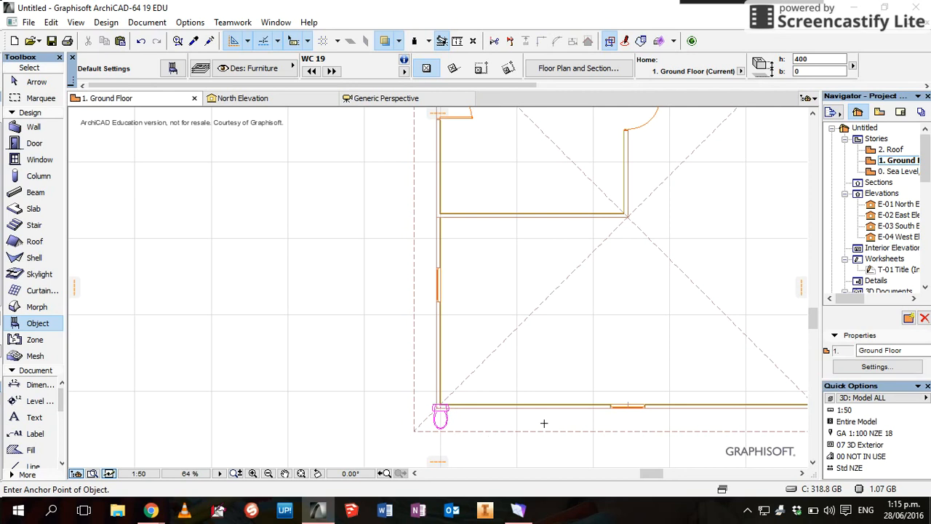
pyautogui.click(37, 82)
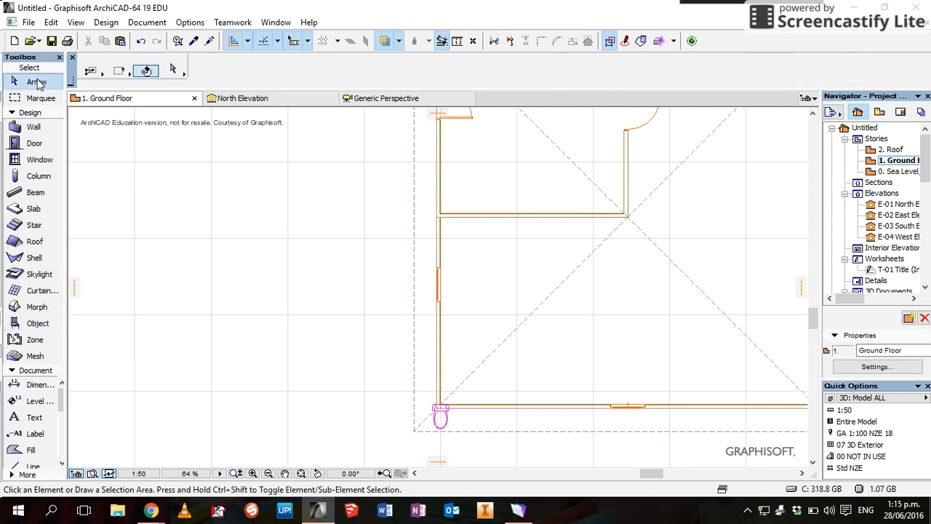
pyautogui.click(437, 414)
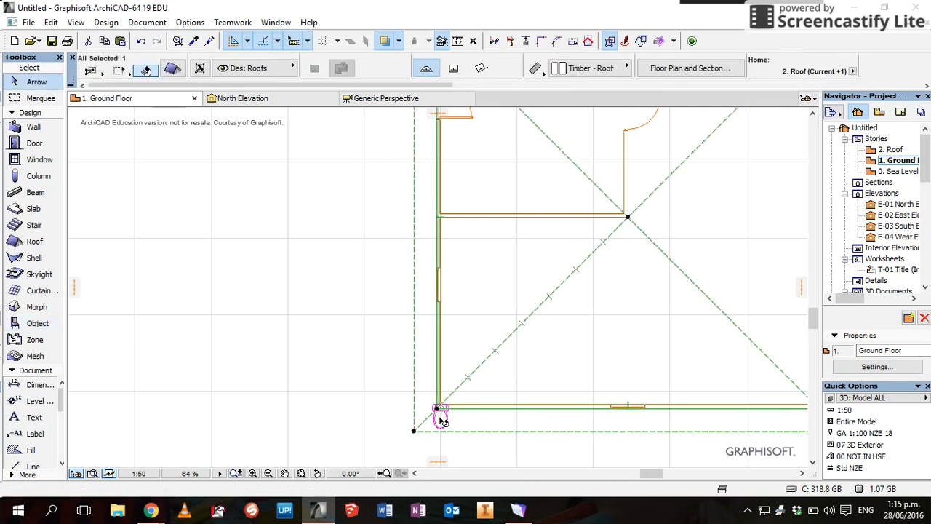
pyautogui.click(440, 418)
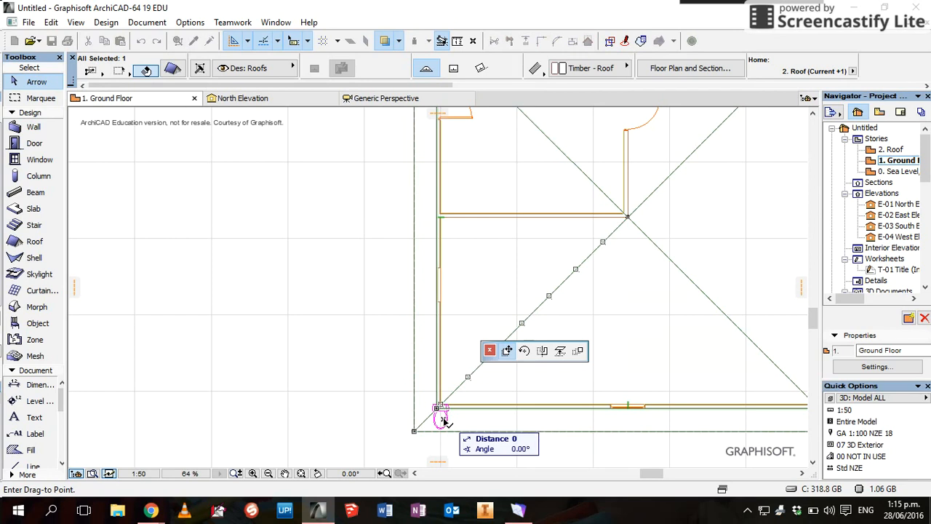
pyautogui.rightClick(443, 420)
pyautogui.click(479, 408)
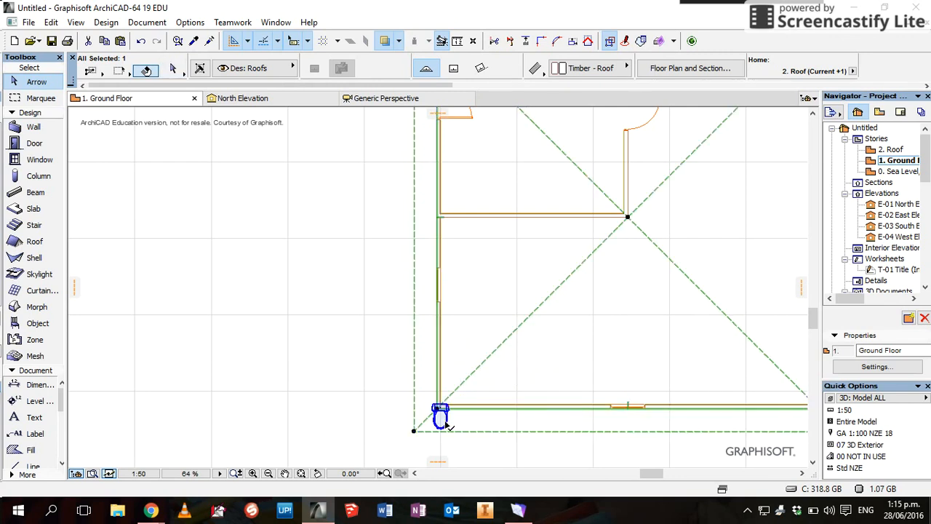
pyautogui.keyDown('shift'); pyautogui.click(443, 423); pyautogui.keyUp('shift')
pyautogui.scroll(-3, 444, 426)
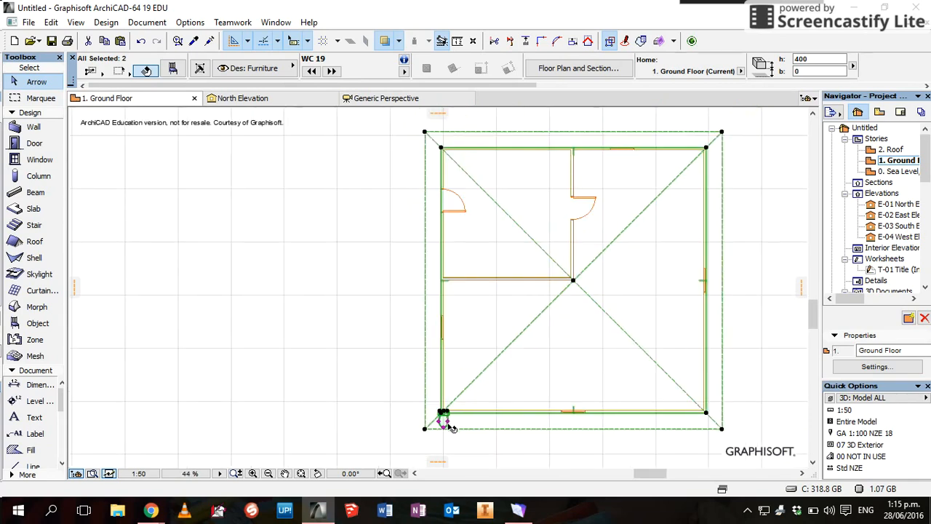
pyautogui.scroll(5, 443, 426)
pyautogui.scroll(2, 451, 427)
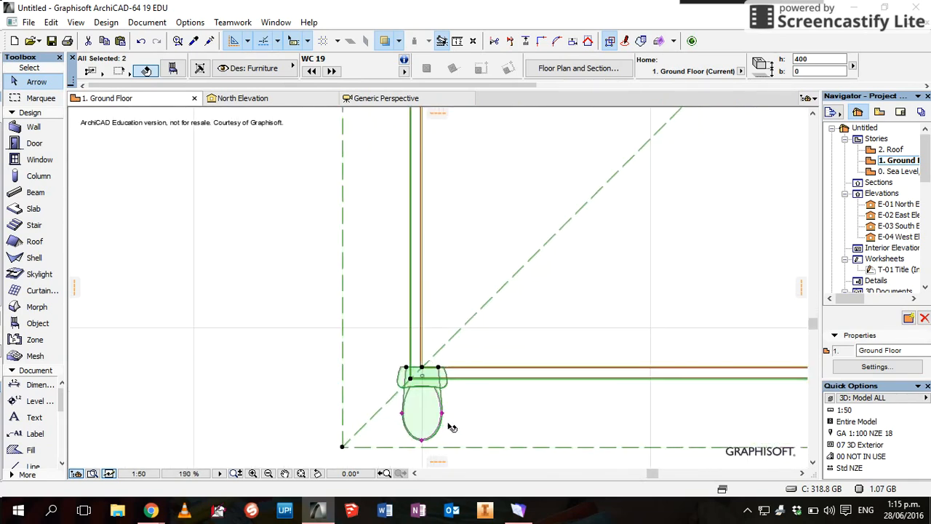
pyautogui.rightClick(419, 375)
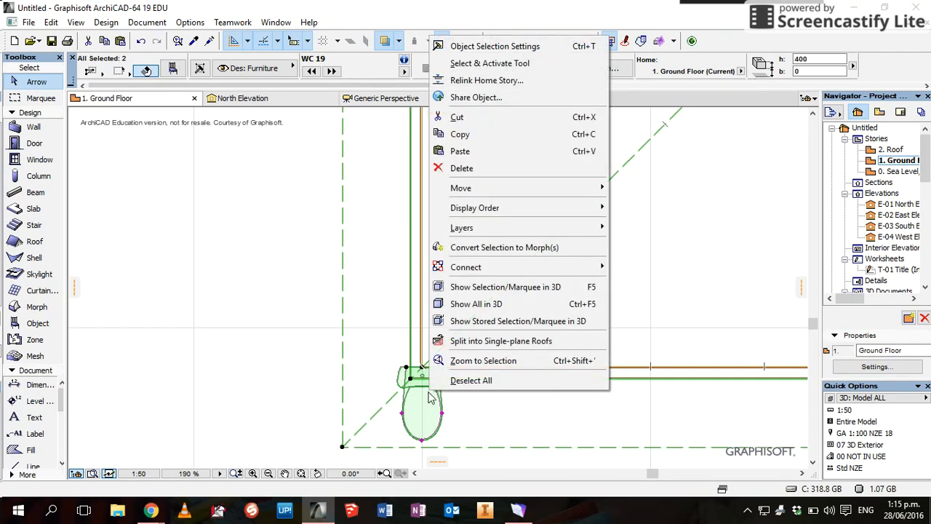
pyautogui.moveTo(536, 193)
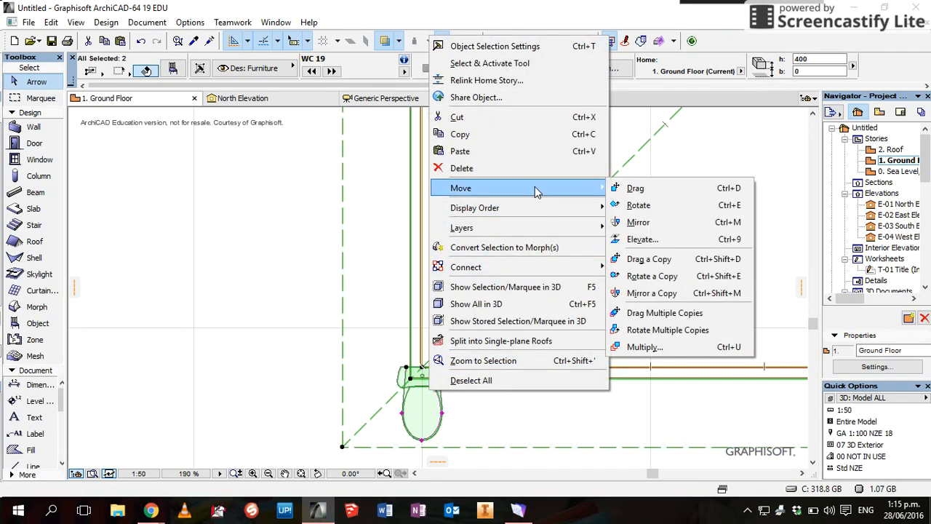
pyautogui.click(661, 207)
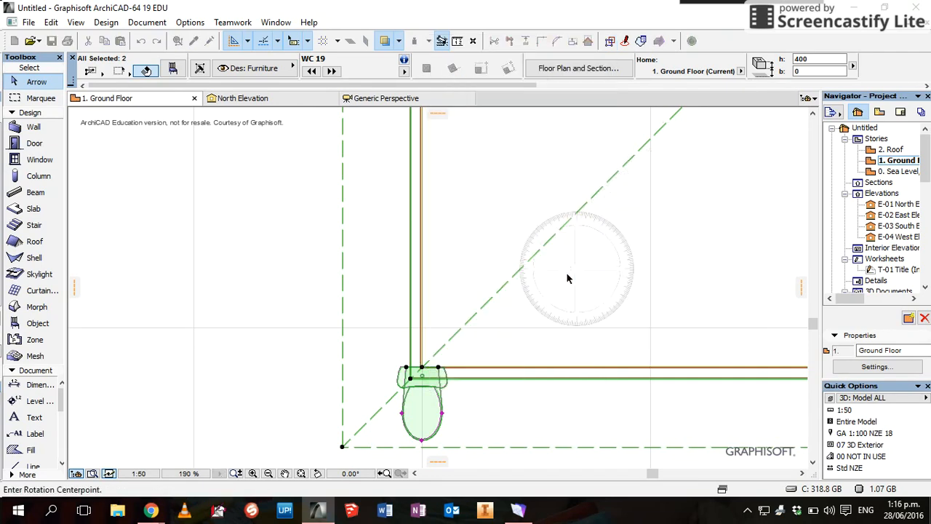
pyautogui.click(422, 368)
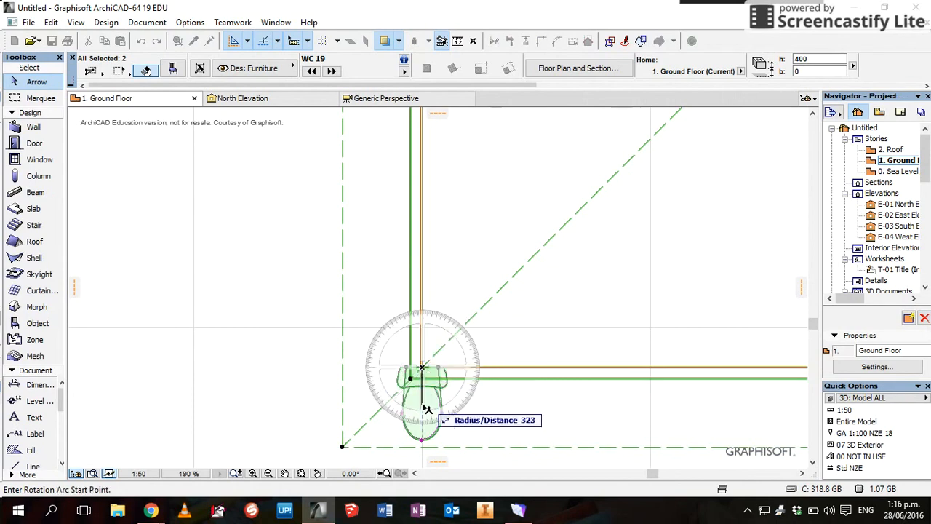
pyautogui.click(424, 445)
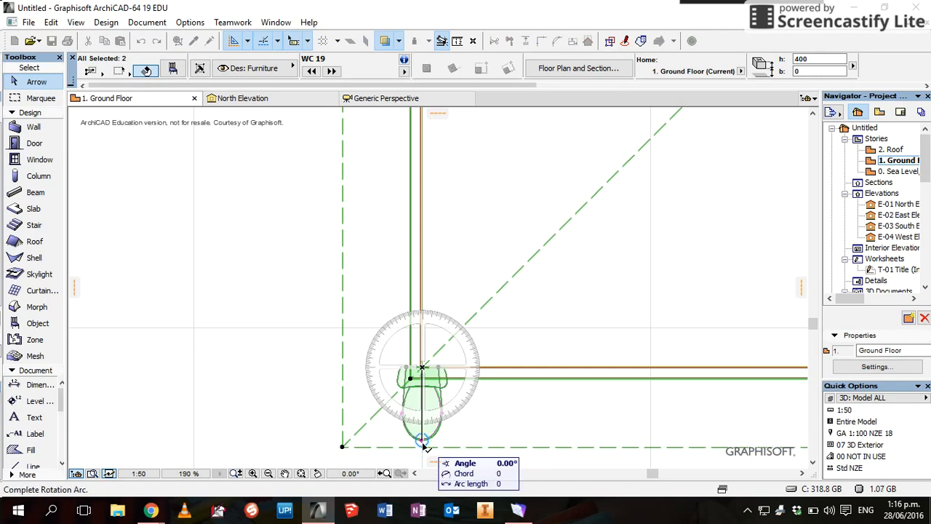
pyautogui.rightClick(513, 370)
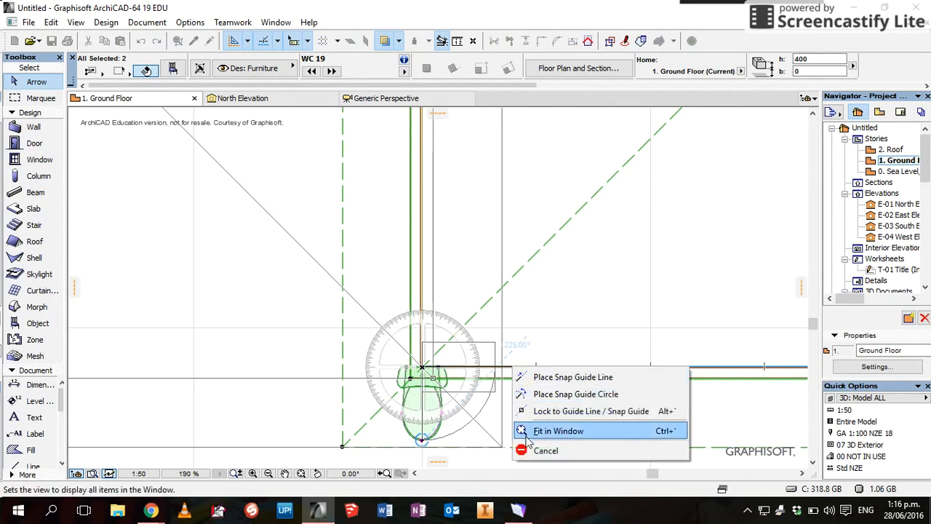
pyautogui.click(544, 451)
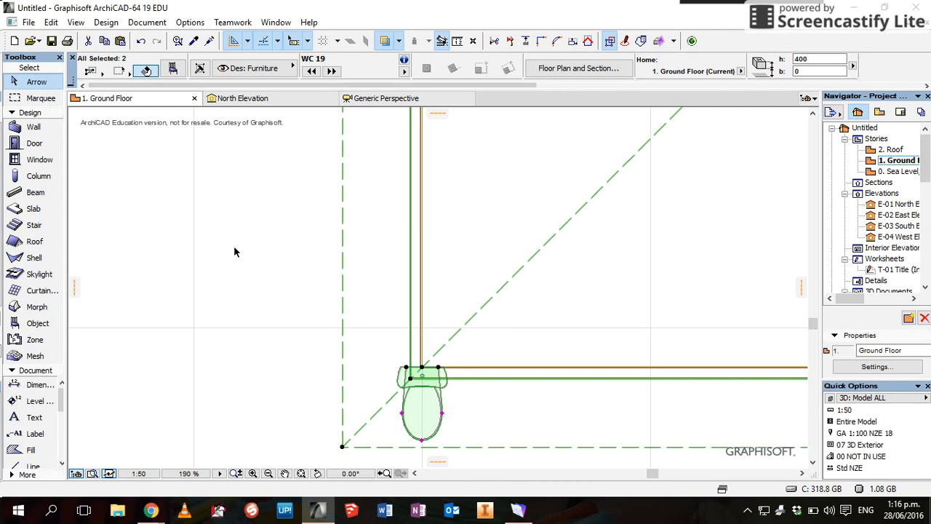
pyautogui.click(279, 354)
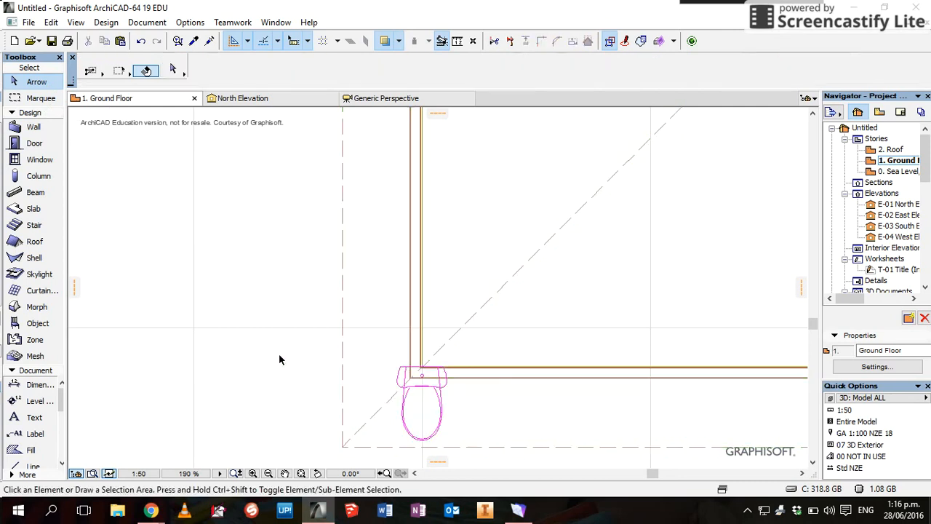
# Rotate the WC toilet 90° about its top point so its tank rests against the left wall
pyautogui.click(422, 391)
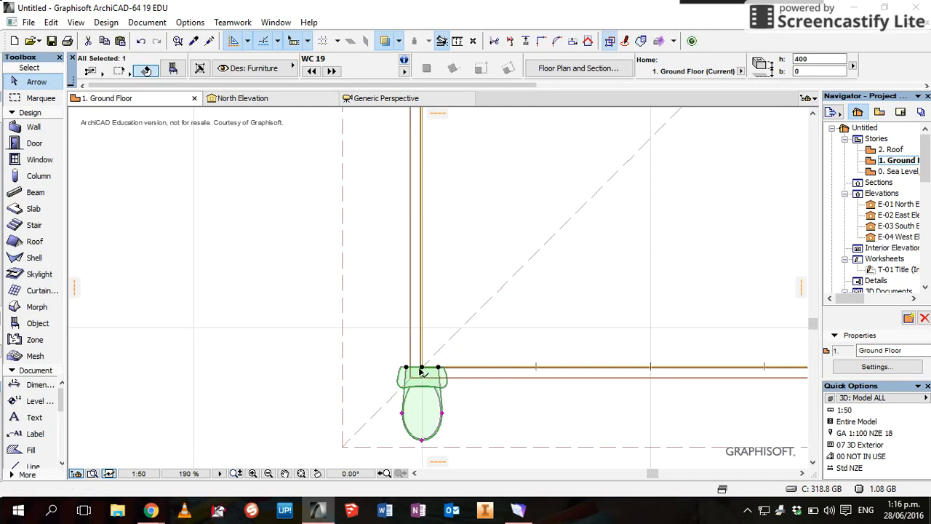
pyautogui.rightClick(422, 371)
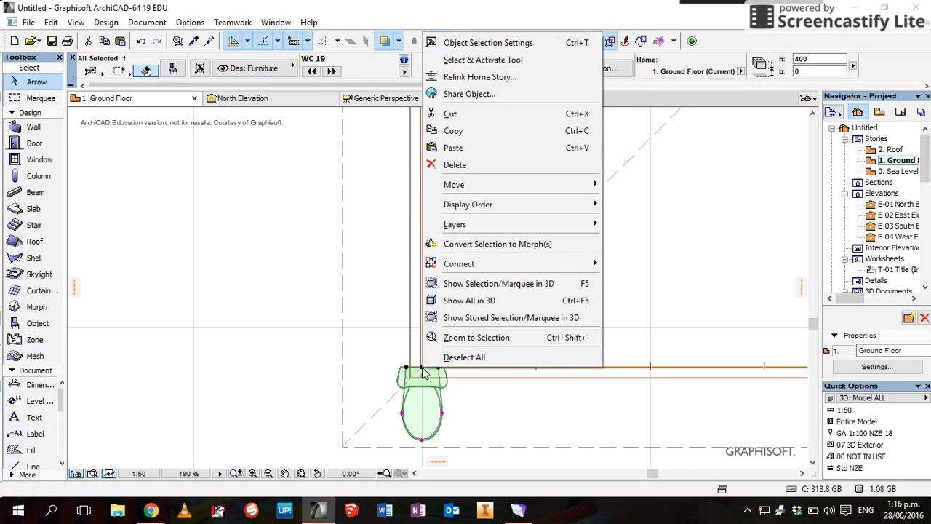
pyautogui.moveTo(466, 185)
pyautogui.click(716, 202)
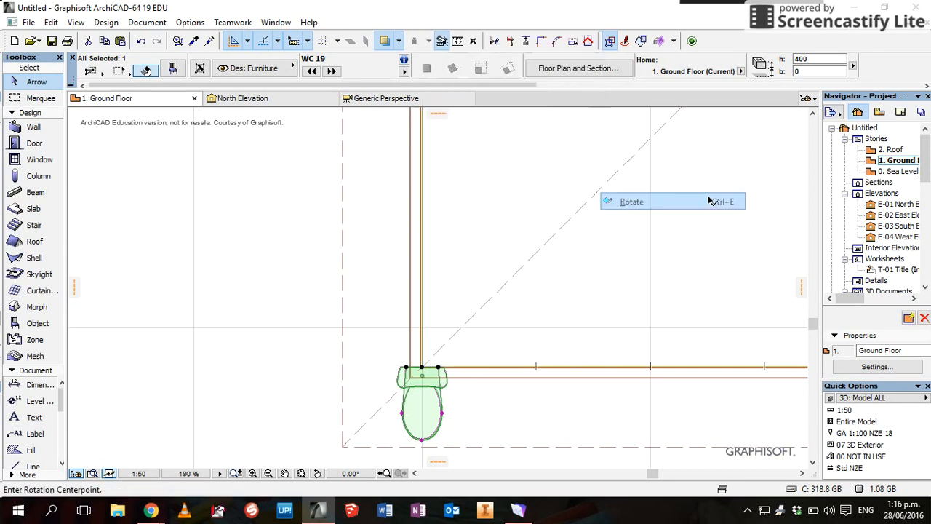
pyautogui.click(422, 368)
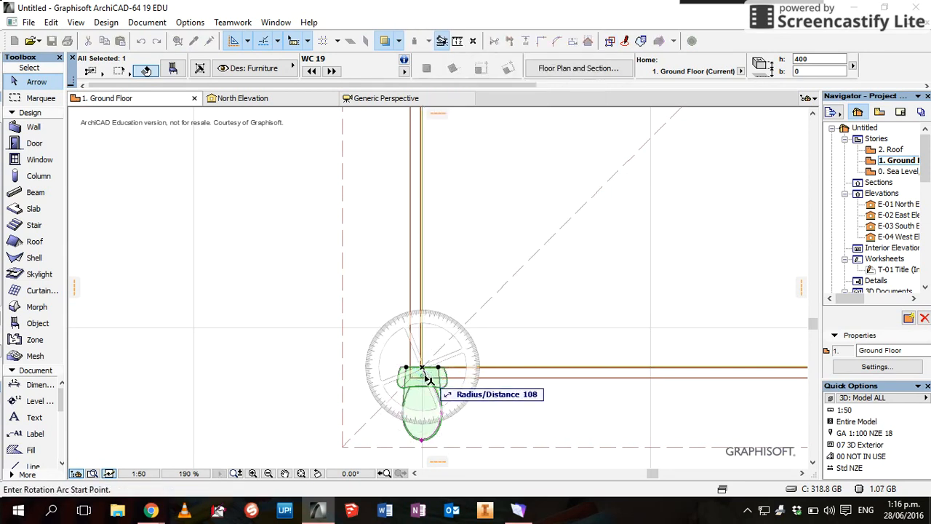
pyautogui.click(422, 442)
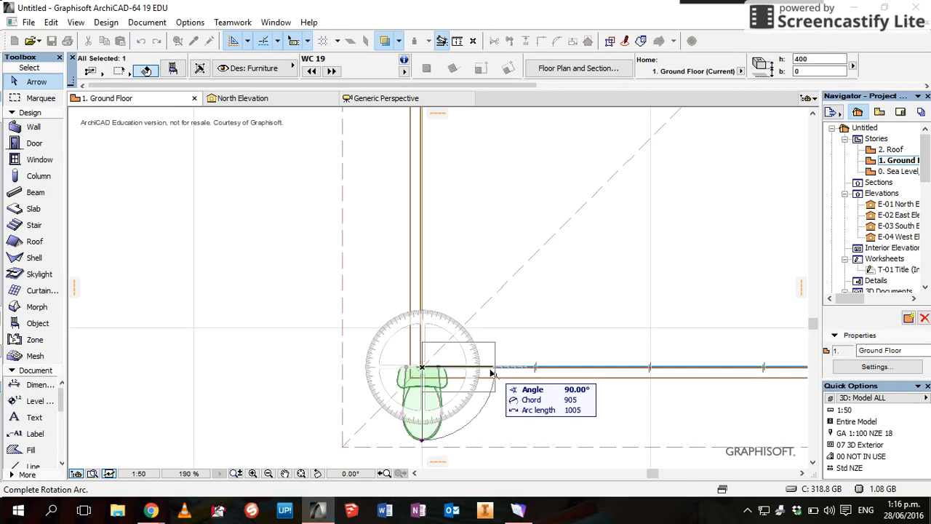
pyautogui.click(493, 373)
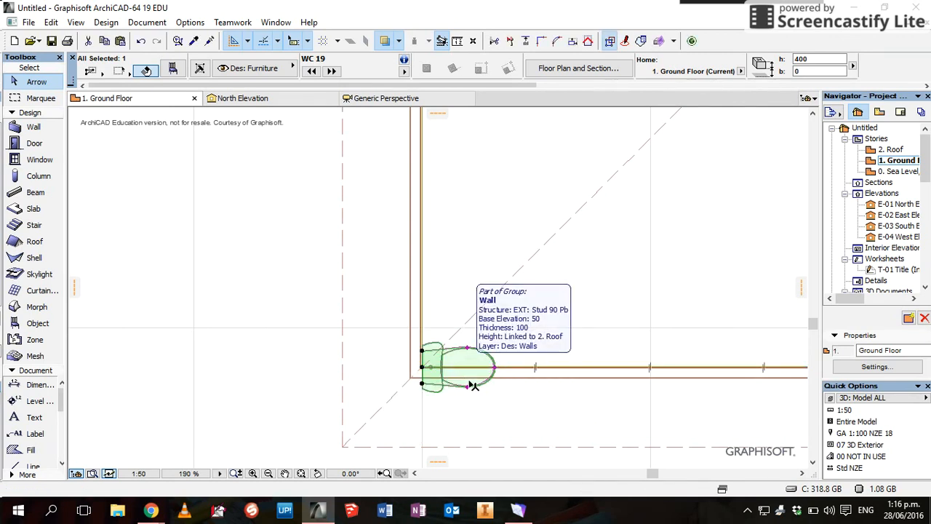
# Drag the WC toilet 280 up the left wall, clear of the bottom wall
pyautogui.rightClick(425, 371)
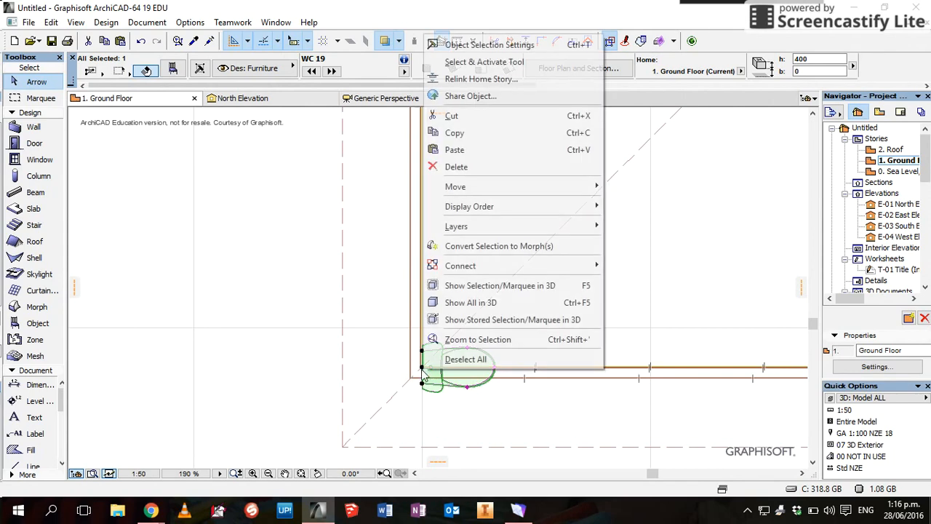
pyautogui.moveTo(529, 188)
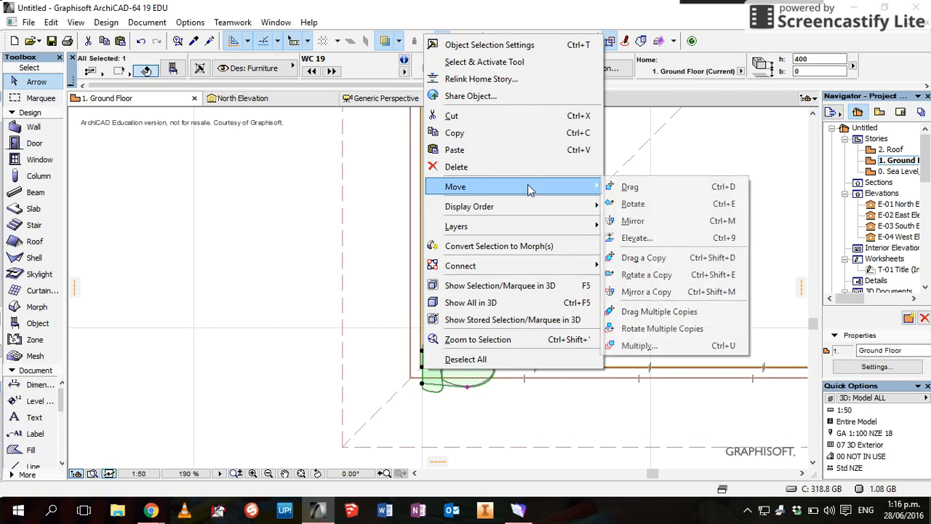
pyautogui.click(631, 188)
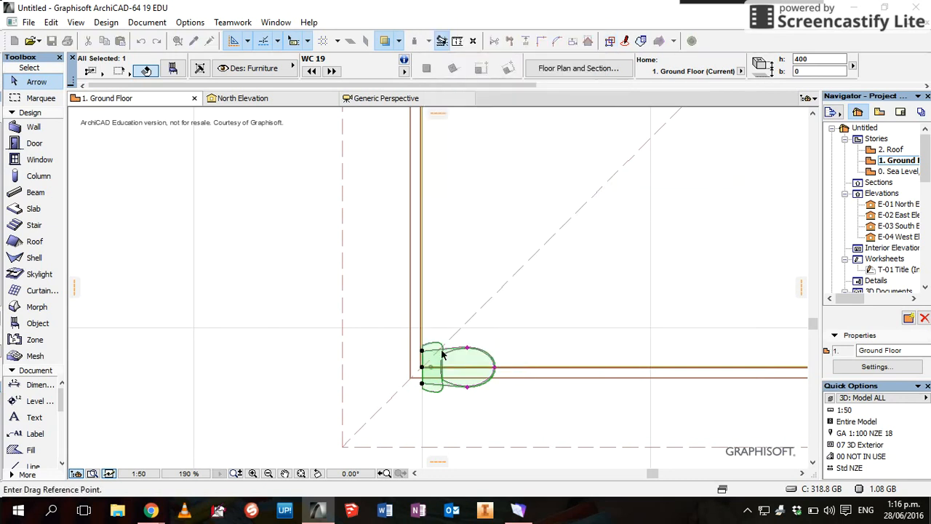
pyautogui.click(422, 367)
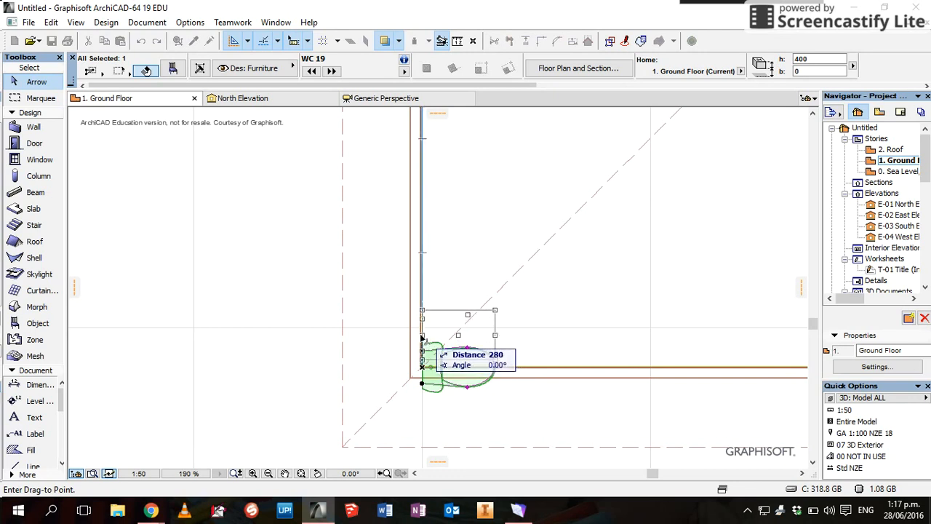
pyautogui.click(425, 323)
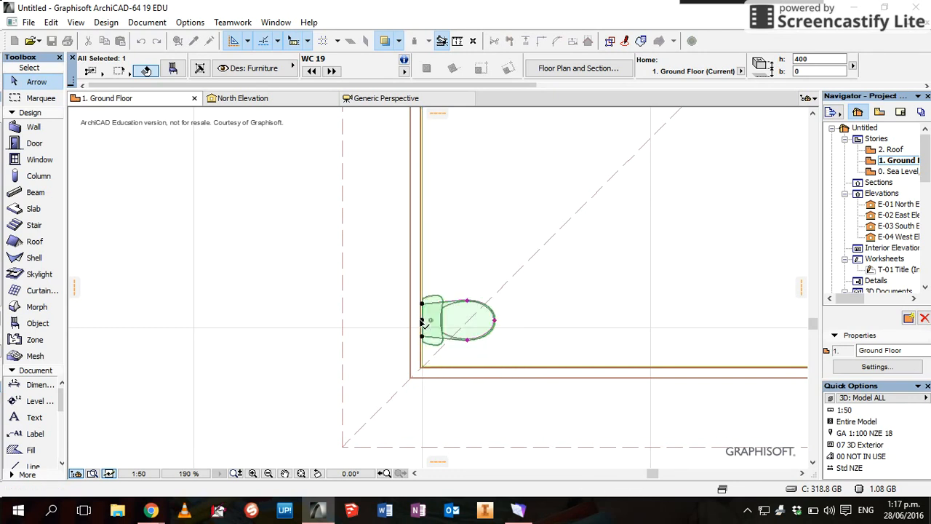
pyautogui.click(508, 350)
# Zoom and pan to the toilet's room corner, deselect the roof, and return to the Object tool
pyautogui.scroll(2, 589, 325)
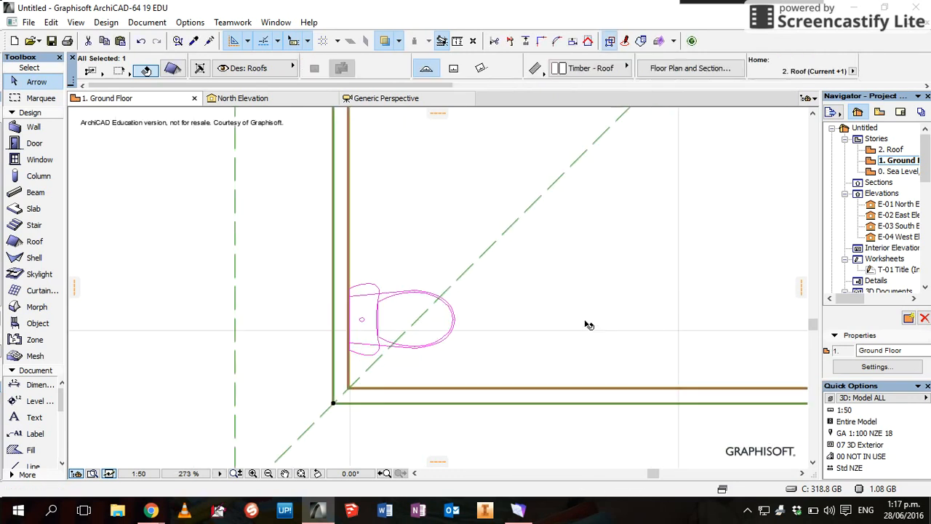
pyautogui.scroll(3, 627, 318)
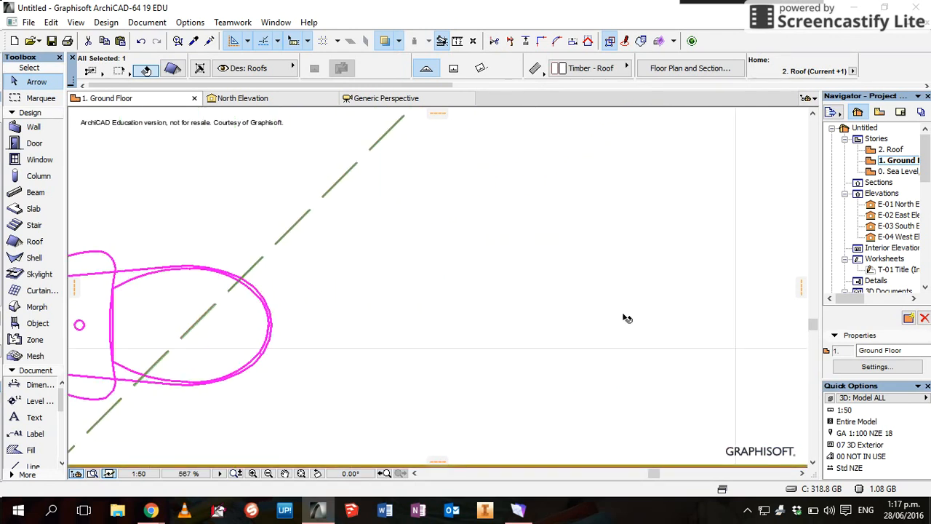
pyautogui.scroll(-5, 625, 316)
pyautogui.moveTo(627, 314); pyautogui.dragTo(569, 351, button='middle')
pyautogui.scroll(-3, 574, 346)
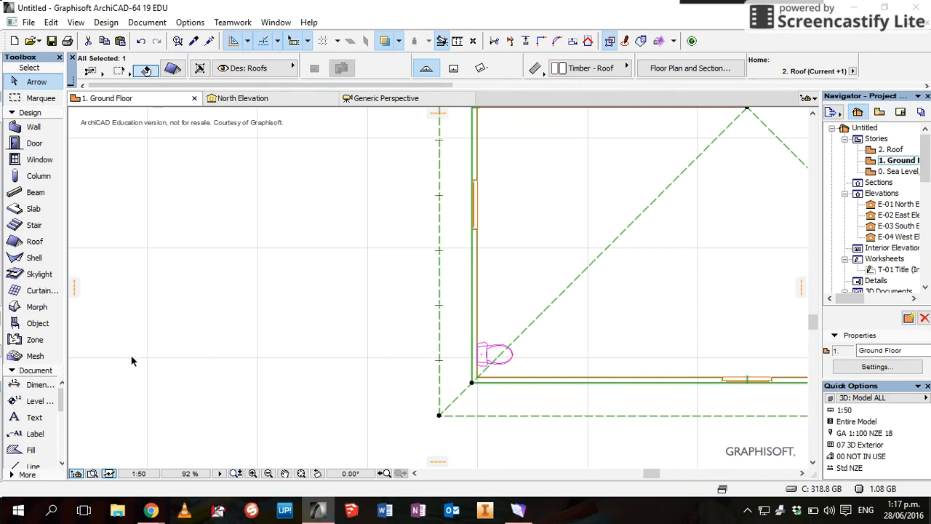
pyautogui.click(38, 323)
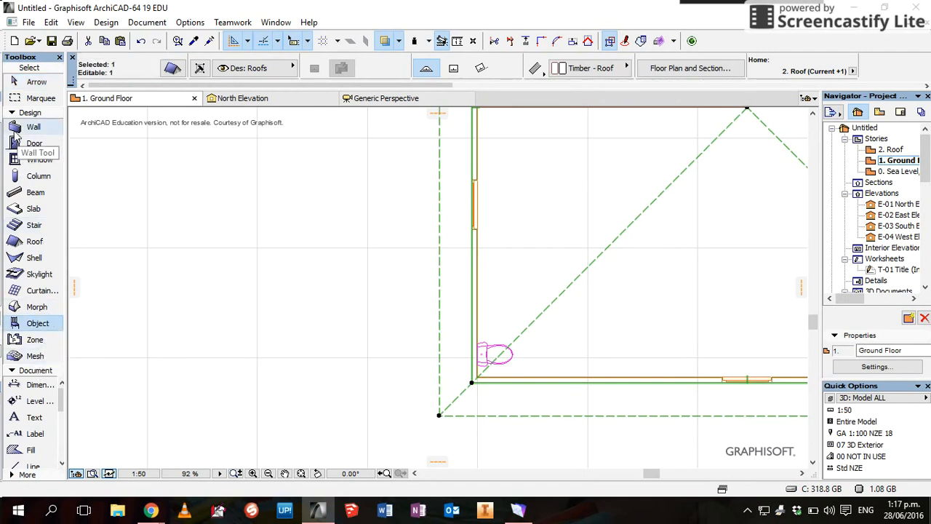
pyautogui.click(37, 82)
pyautogui.click(114, 168)
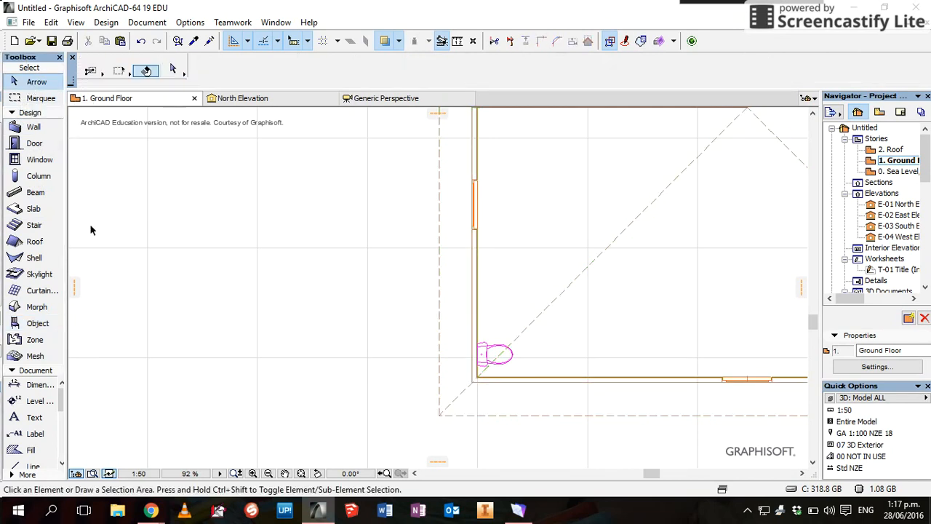
pyautogui.click(31, 325)
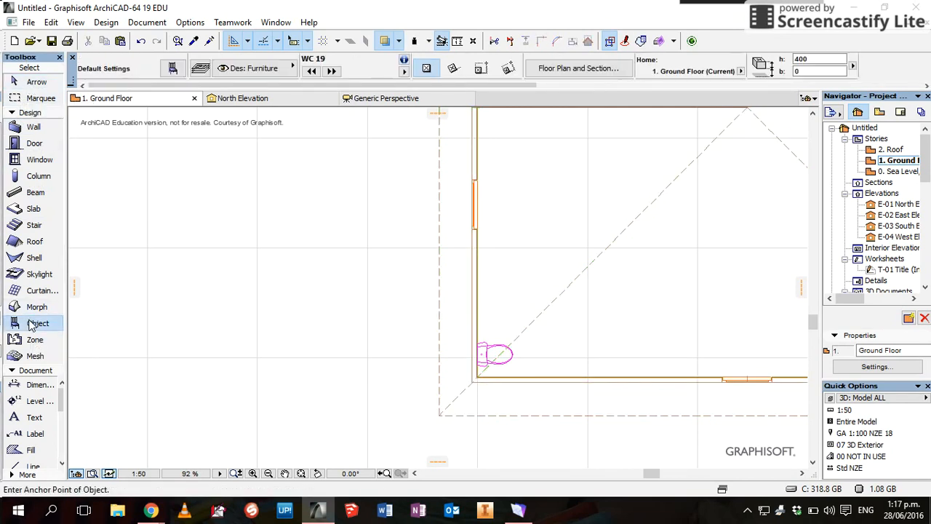
# Choose Dining Table 01 19 (1190 × 740, 740 high) from the Tables 19 library folder
pyautogui.click(173, 68)
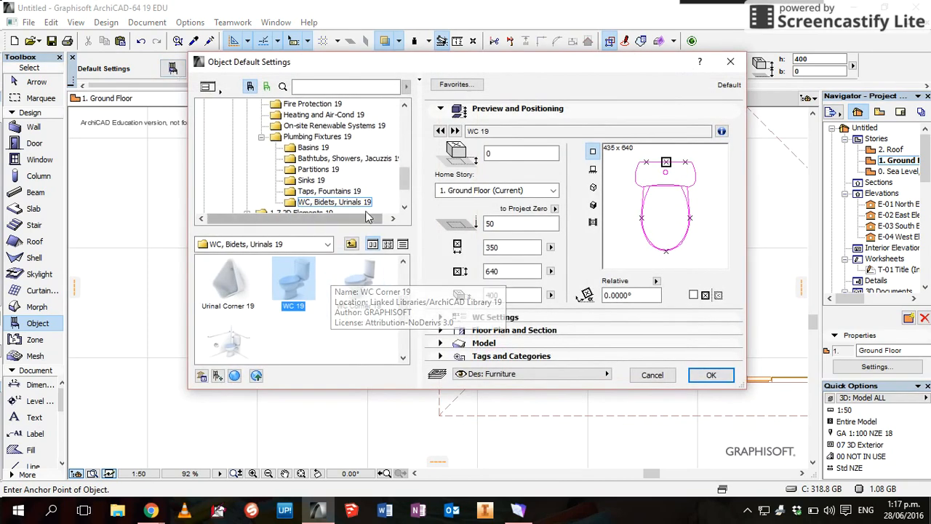
pyautogui.moveTo(403, 184); pyautogui.dragTo(405, 168)
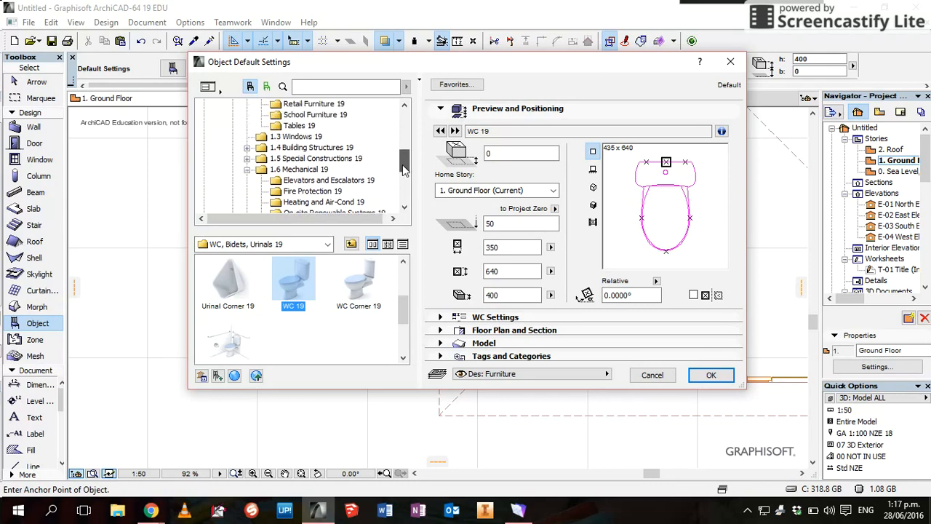
pyautogui.click(289, 128)
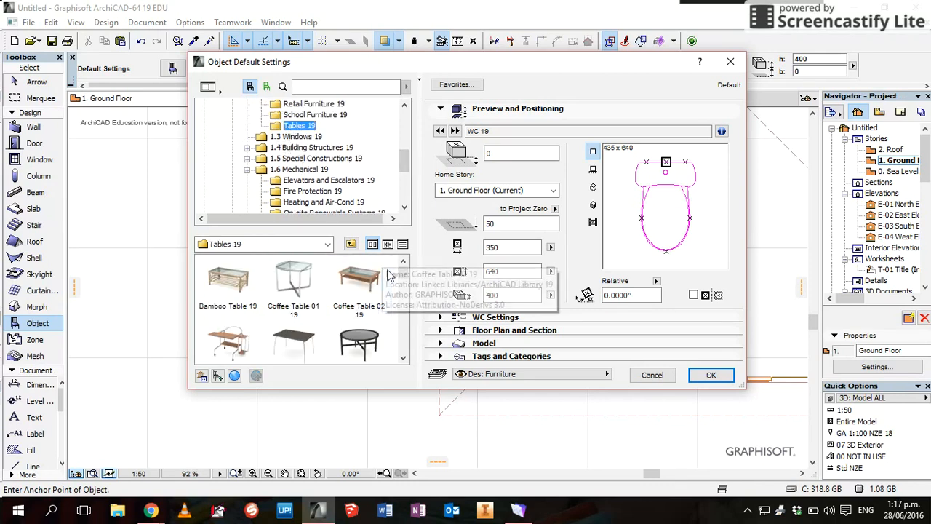
pyautogui.moveTo(404, 272); pyautogui.dragTo(398, 315)
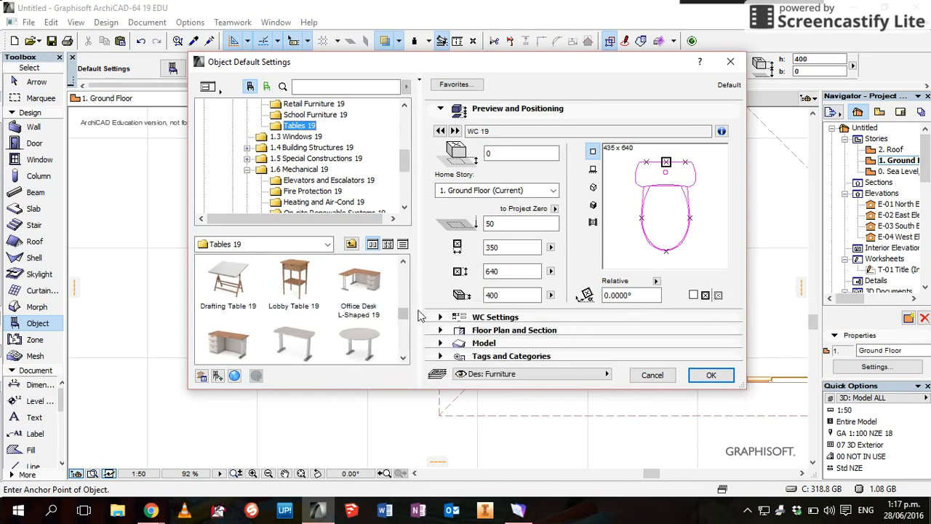
pyautogui.moveTo(403, 320); pyautogui.dragTo(404, 332)
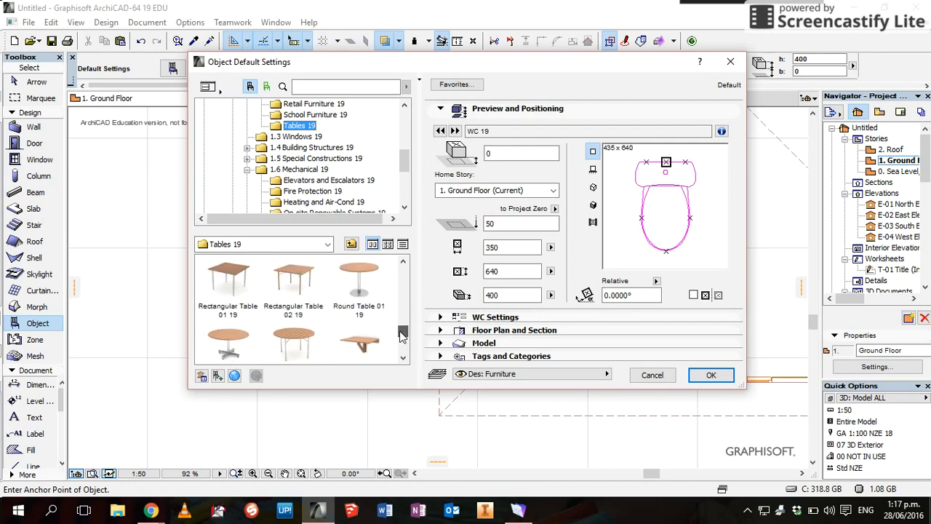
pyautogui.moveTo(403, 334); pyautogui.dragTo(406, 309)
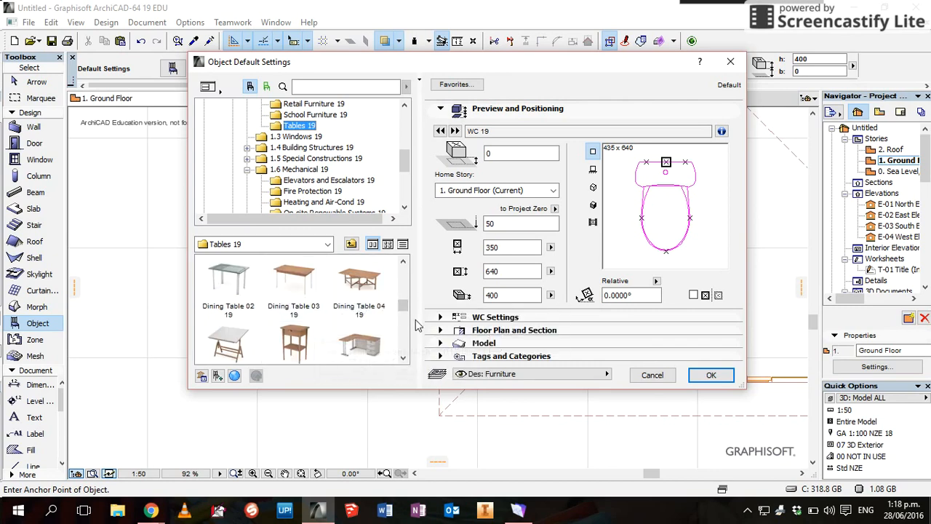
pyautogui.click(399, 300)
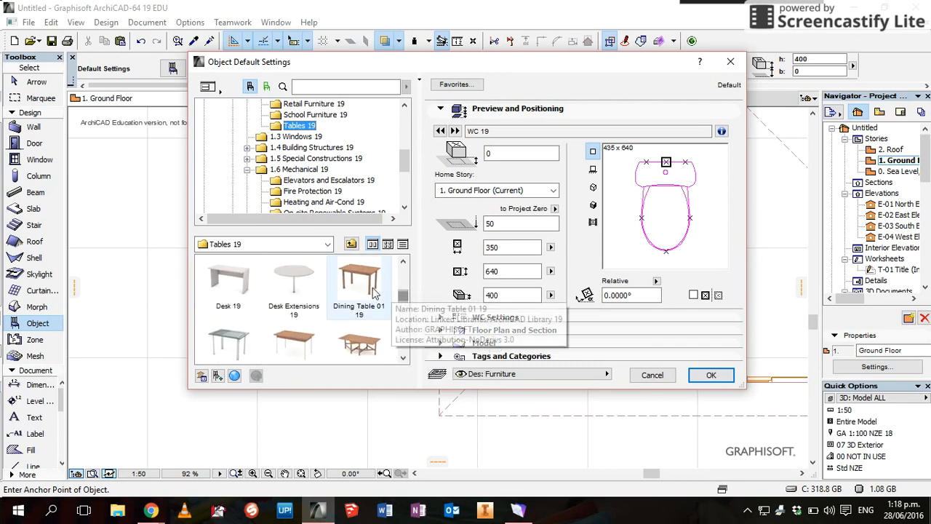
pyautogui.click(375, 289)
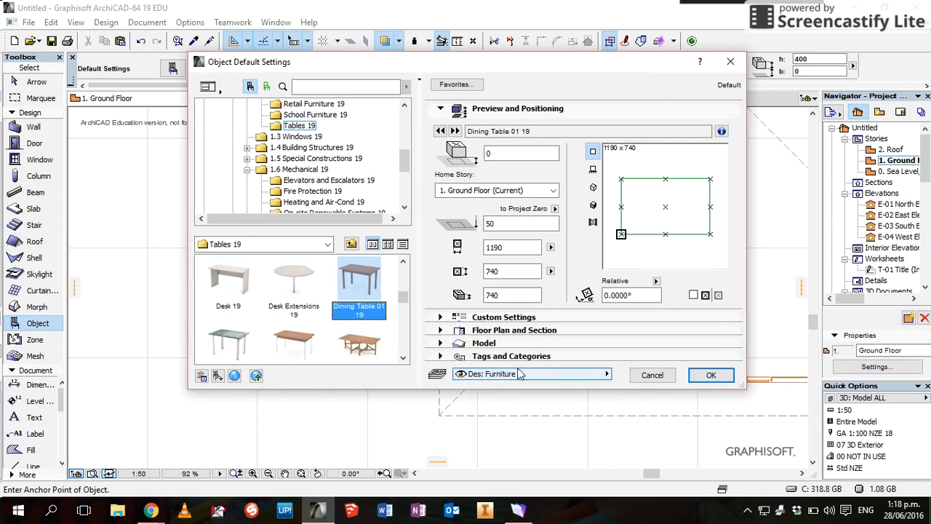
pyautogui.click(709, 379)
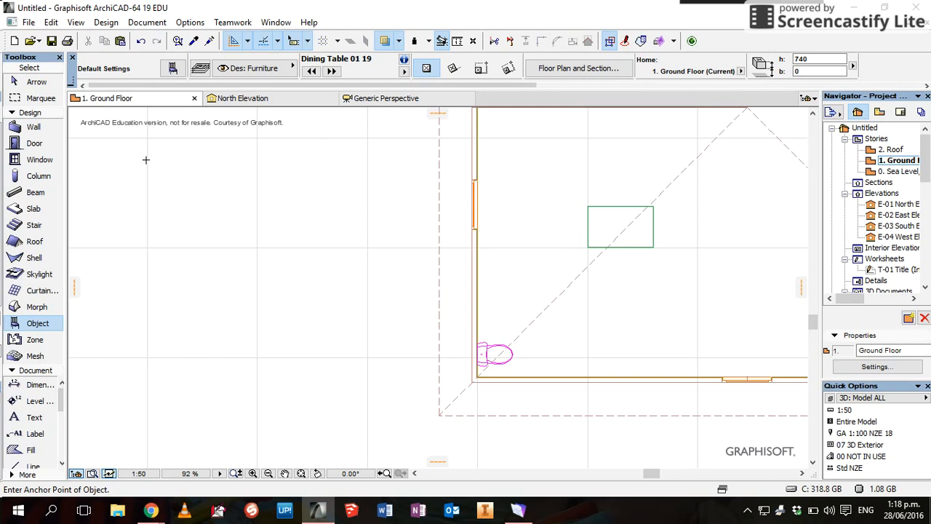
# Select the placed Dining Table 01 19 and open its Object Selection Settings
pyautogui.click(33, 81)
pyautogui.click(606, 221)
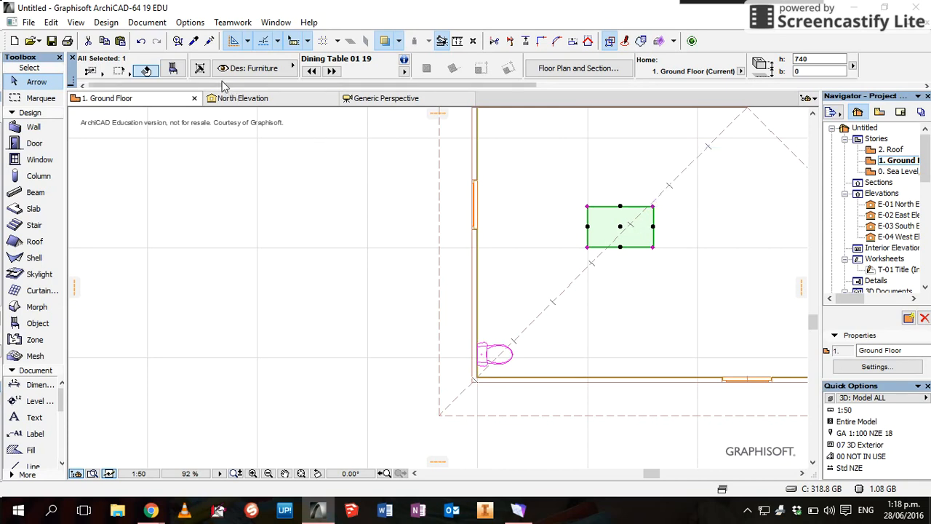
pyautogui.click(173, 69)
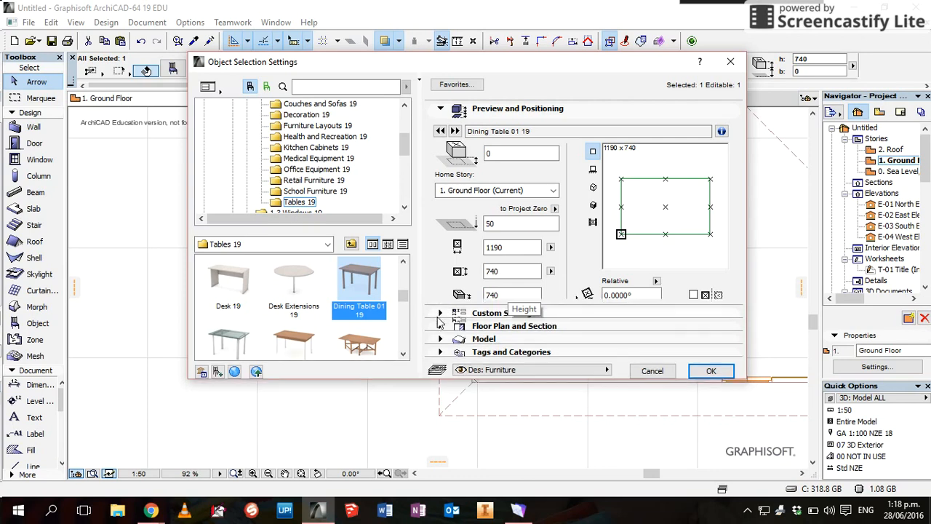
# Review the table's leg, frame, tabletop and pine-wood surface parameters, then close the settings with OK
pyautogui.click(439, 317)
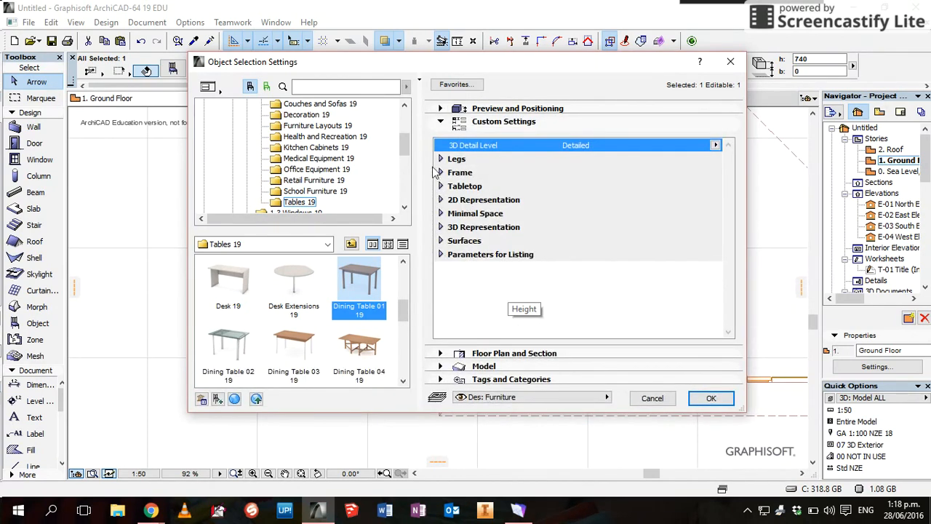
pyautogui.click(439, 158)
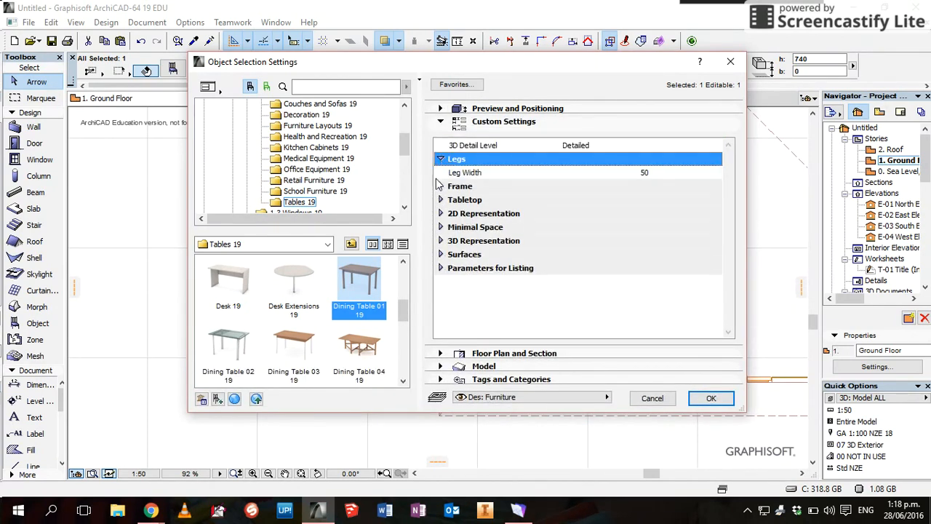
pyautogui.click(440, 186)
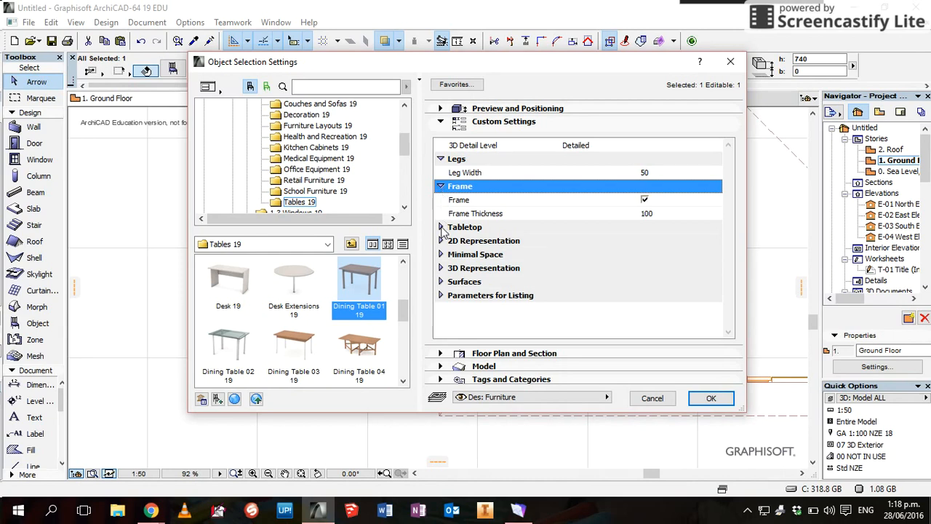
pyautogui.click(441, 228)
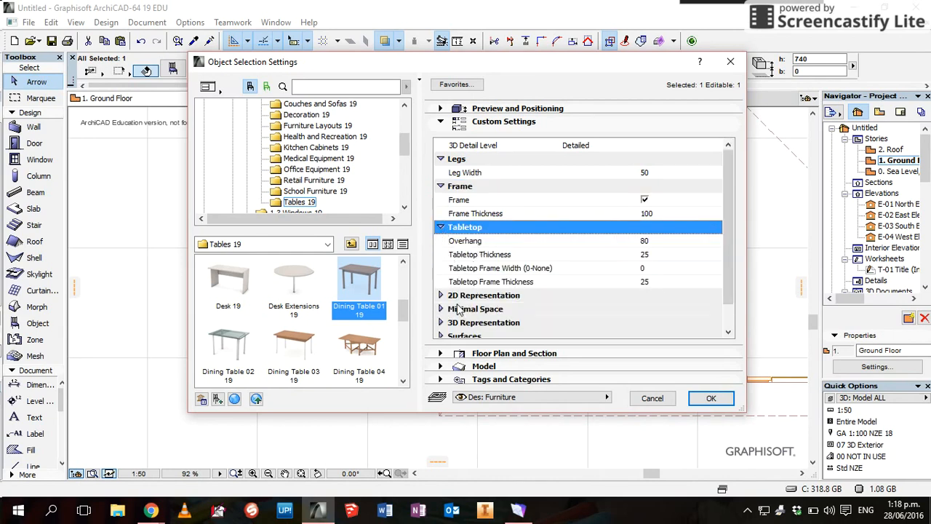
pyautogui.click(441, 334)
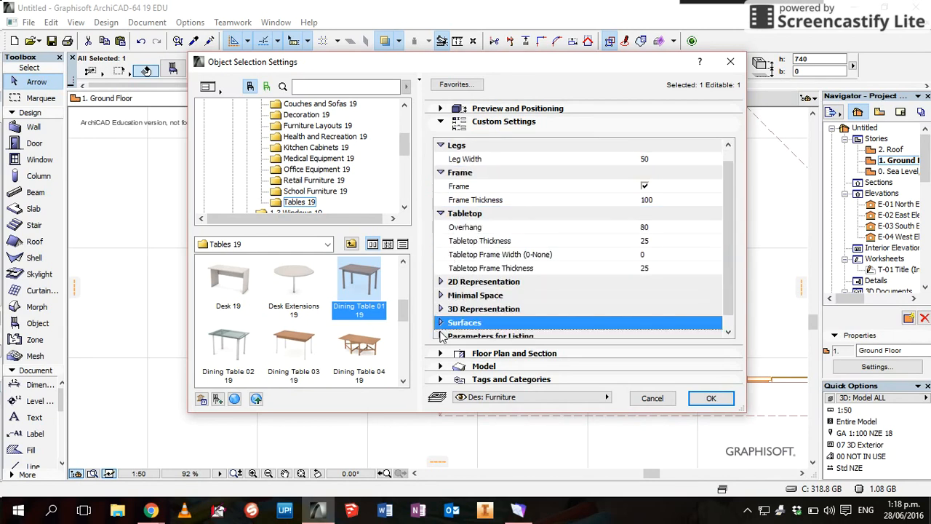
pyautogui.scroll(-1, 719, 272)
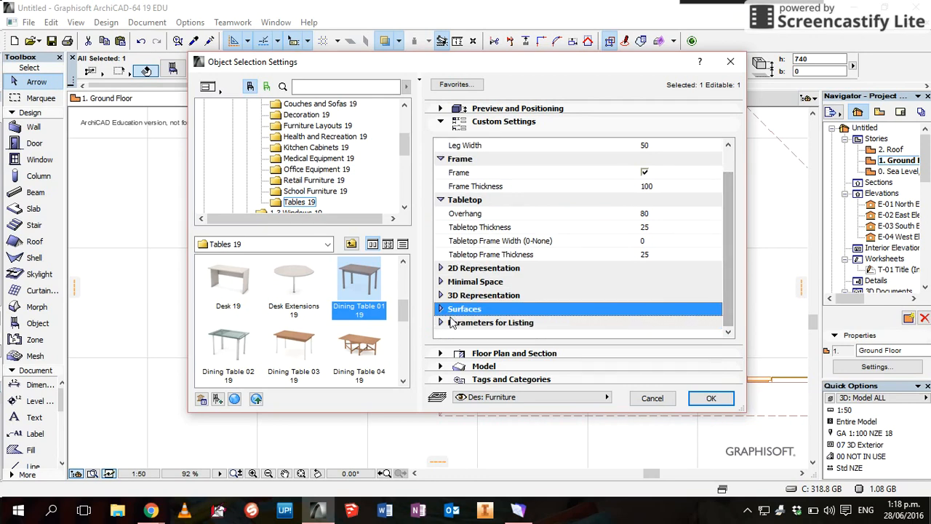
pyautogui.click(440, 310)
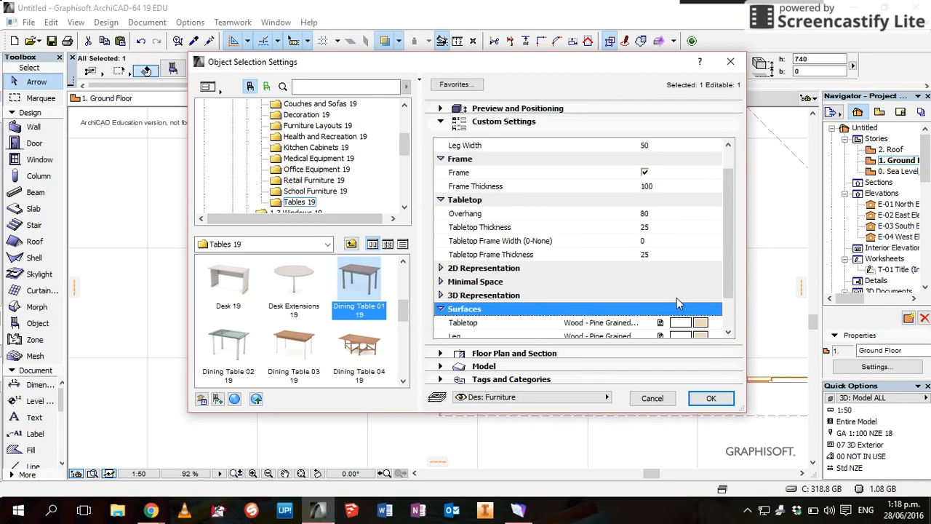
pyautogui.scroll(-3, 723, 271)
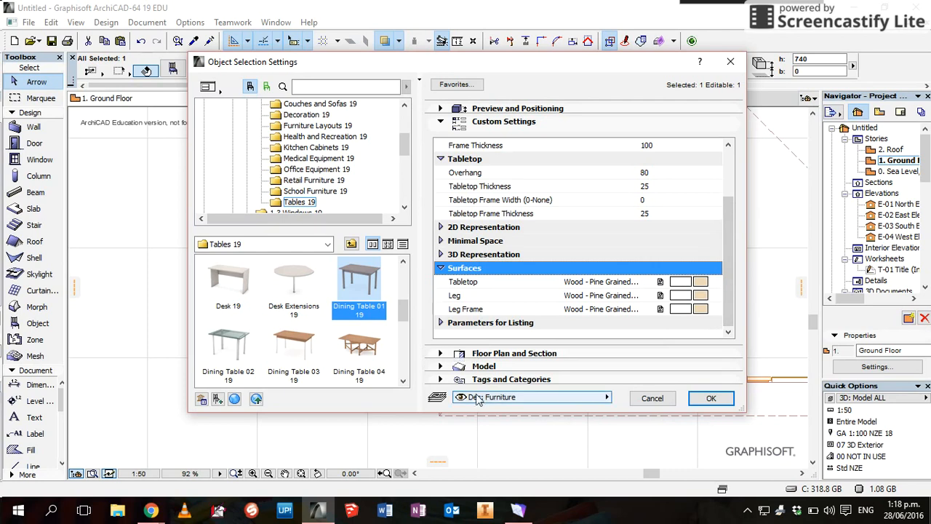
pyautogui.click(710, 399)
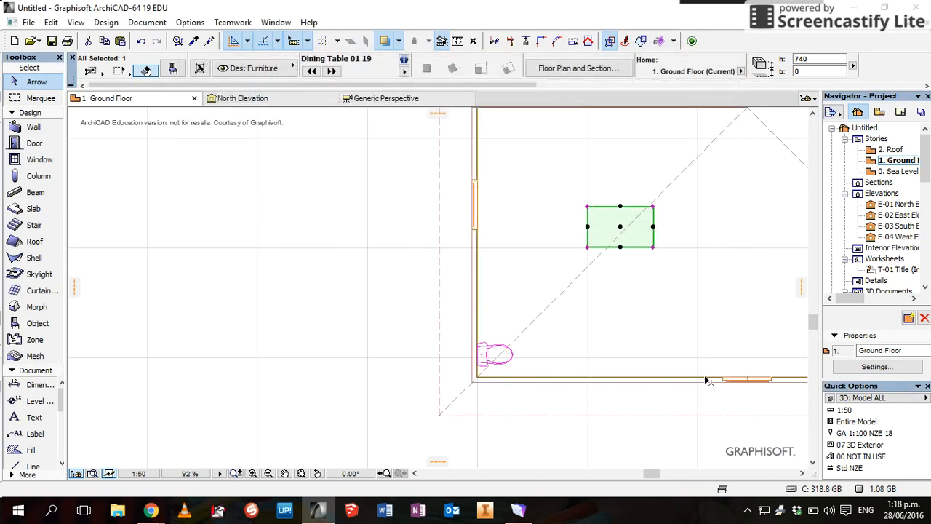
# In the Generic Perspective, make every layer visible so the green site appears around the house
pyautogui.click(413, 99)
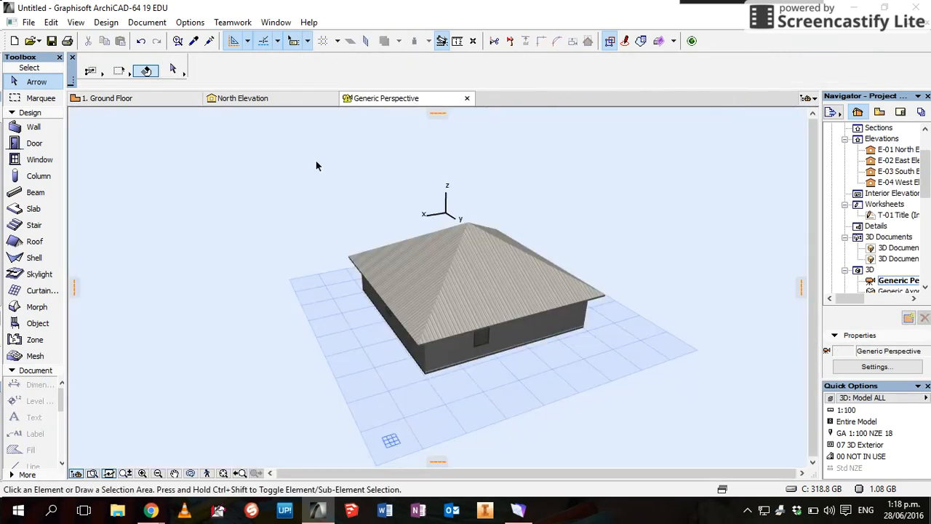
pyautogui.click(36, 129)
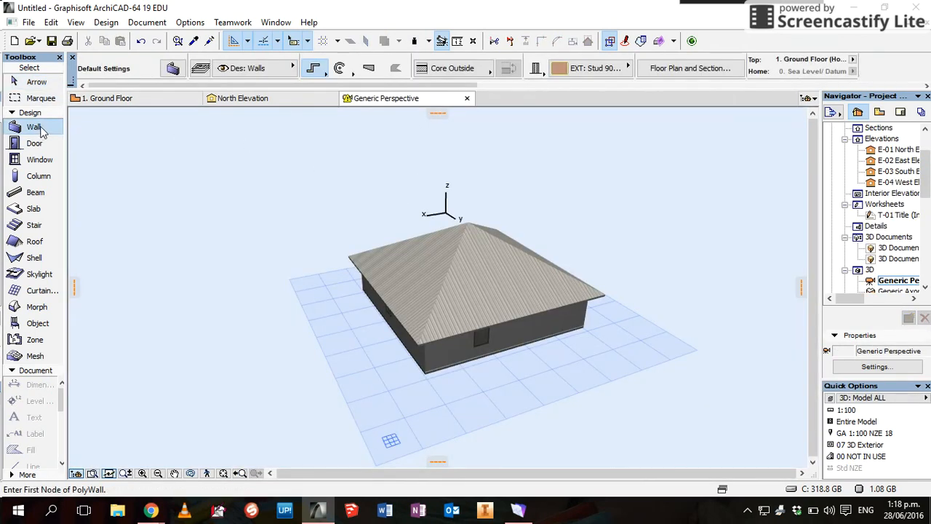
pyautogui.click(200, 68)
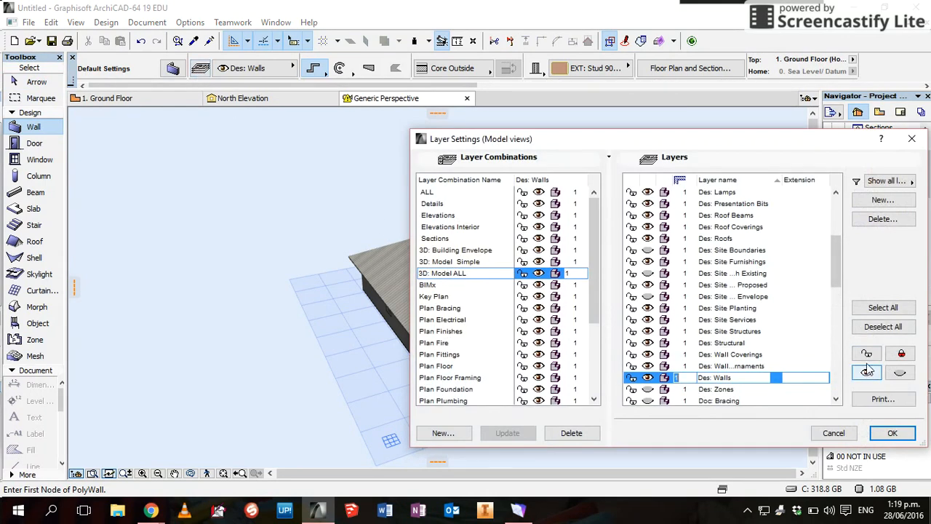
pyautogui.click(882, 307)
pyautogui.click(867, 372)
pyautogui.click(877, 438)
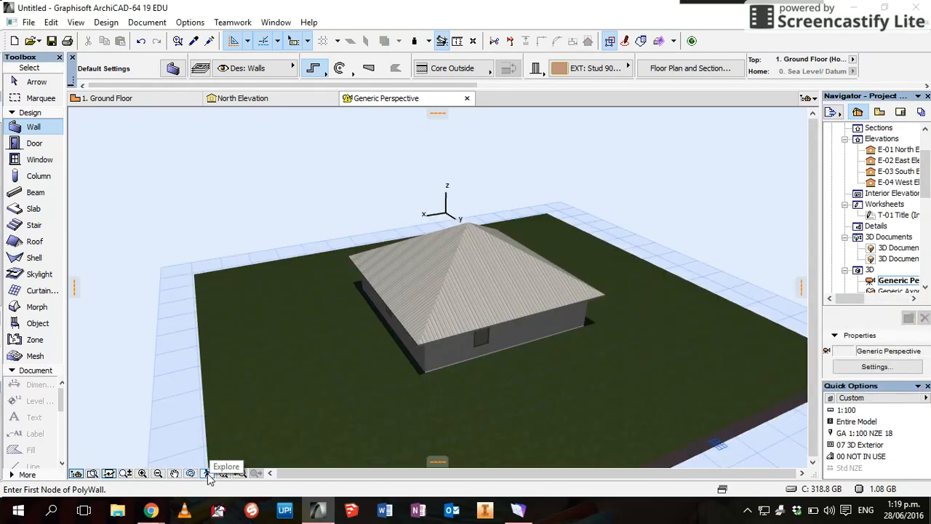
# Start 3D Explore and fly forward through the wall to view the dining table and WC
pyautogui.click(208, 473)
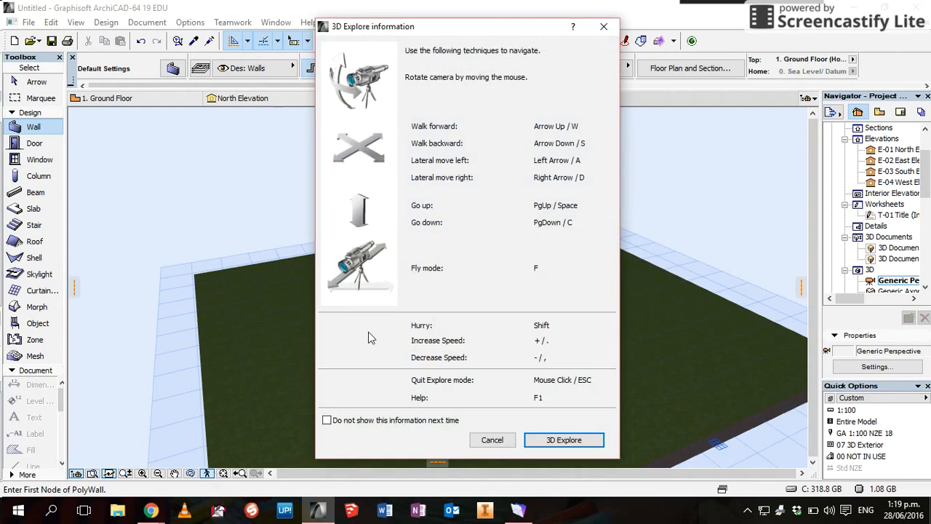
pyautogui.click(572, 444)
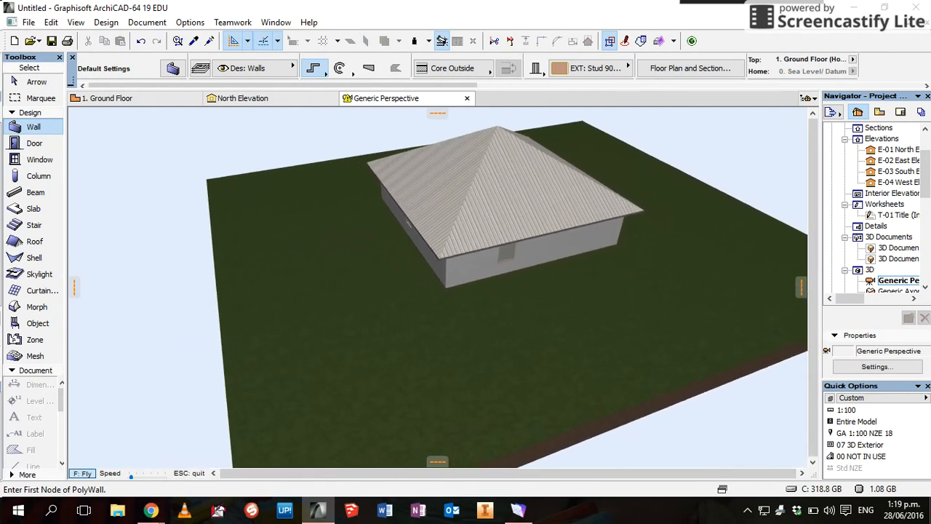
pyautogui.press('Up')
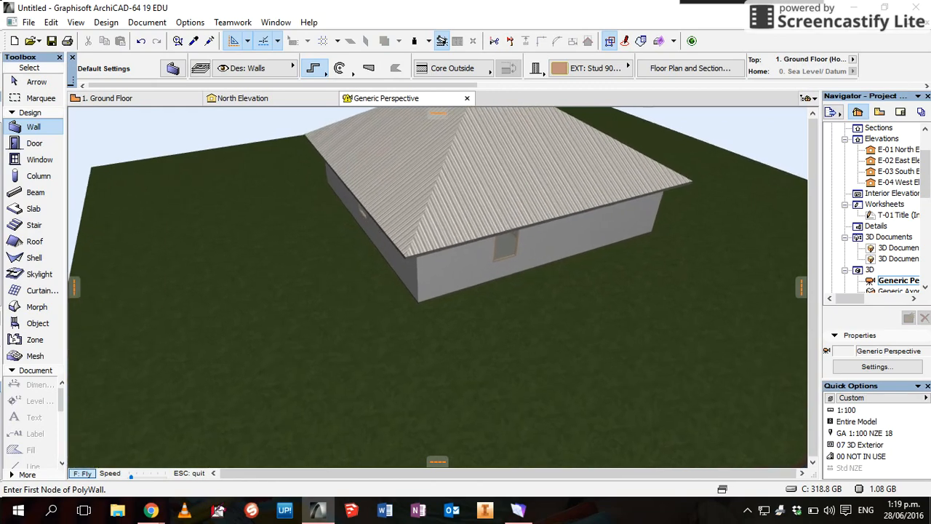
pyautogui.press('Up')
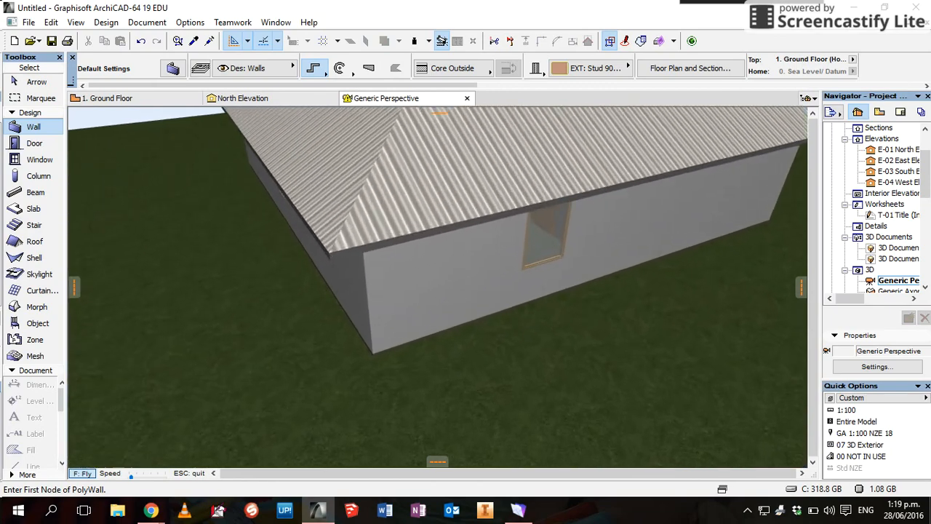
pyautogui.press('Up')
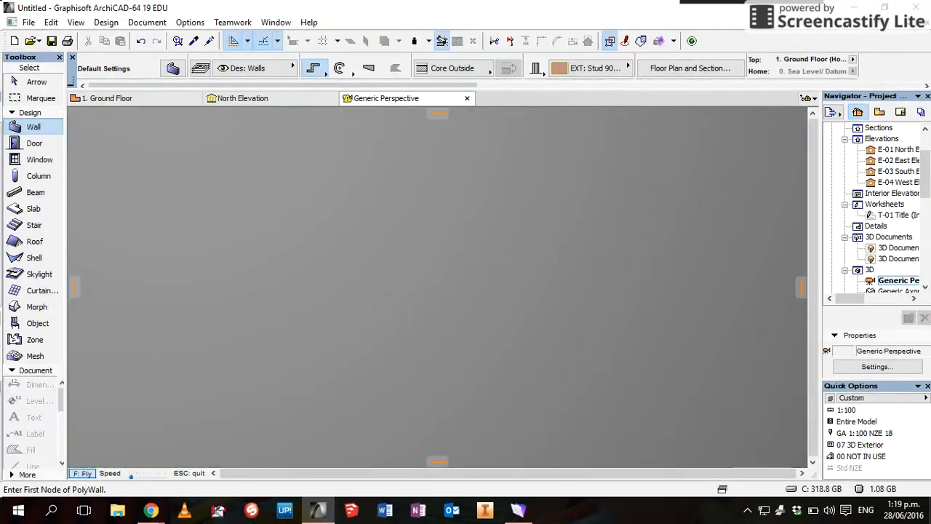
pyautogui.press('Up')
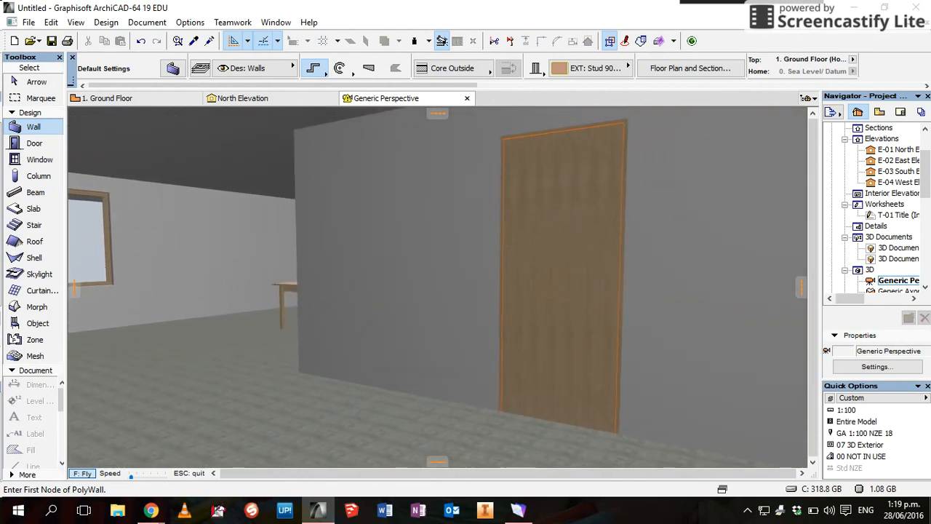
pyautogui.press('Up')
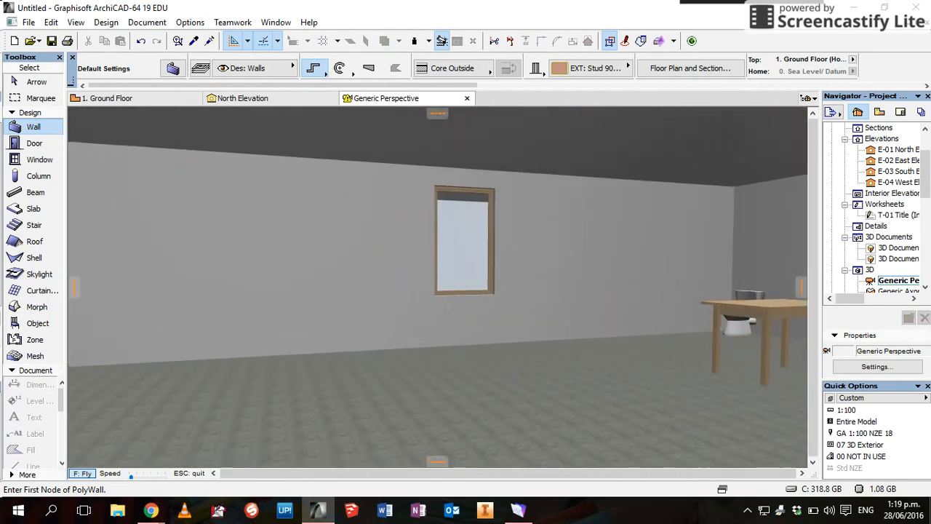
pyautogui.press('Up')
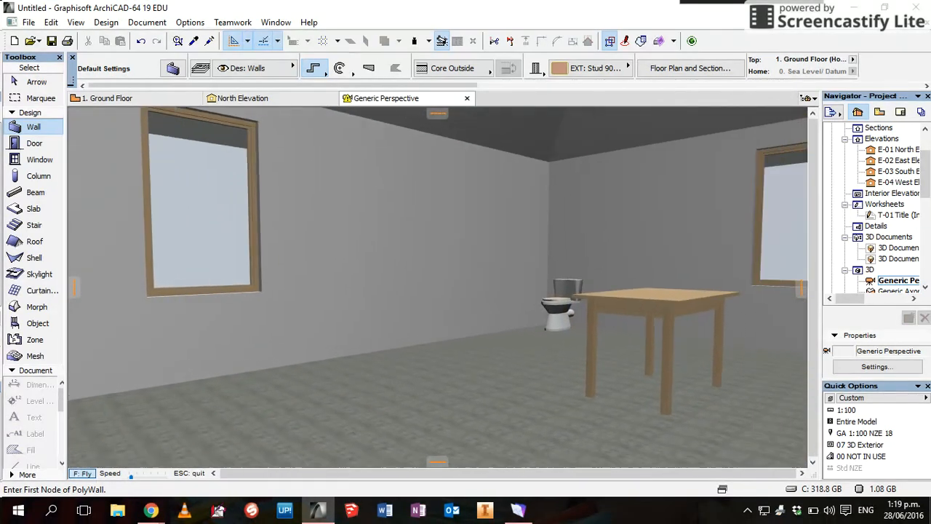